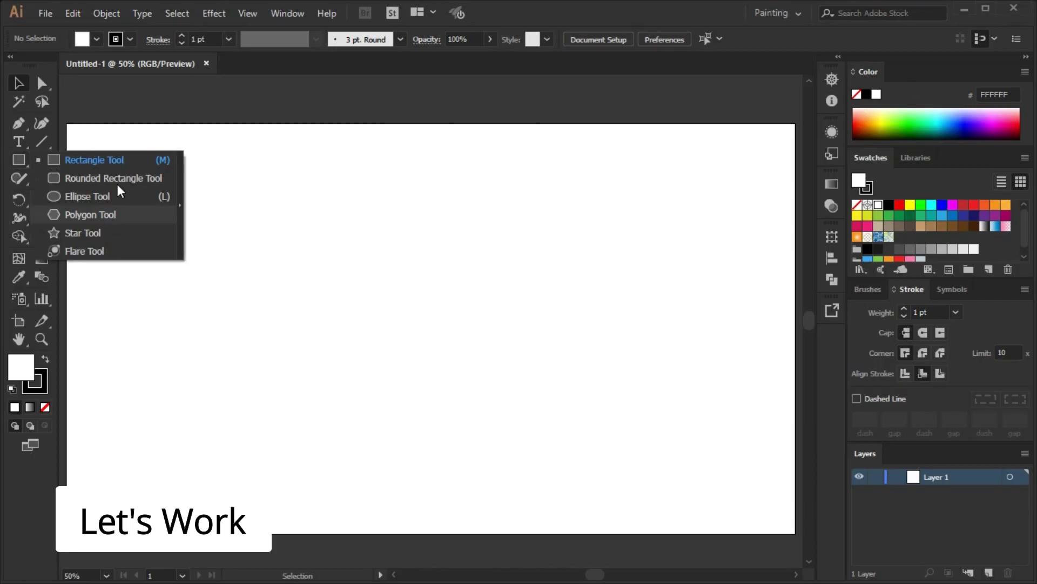
Draw the large rounded-rectangle TV body and nudge it slightly right
click(118, 178)
drag(292, 249, 549, 404)
key(v)
drag(460, 291, 464, 290)
Add a rounded-rectangle screen inside the body, resizing the screen and narrowing the body
click(18, 160)
mouse_move(350, 318)
mouse_down()
mouse_move(468, 455)
mouse_move(482, 454)
mouse_move(445, 361)
mouse_up()
key(v)
key(ctrl+shift+a)
key(ctrl+shift+a)
click(307, 306)
drag(377, 245, 381, 247)
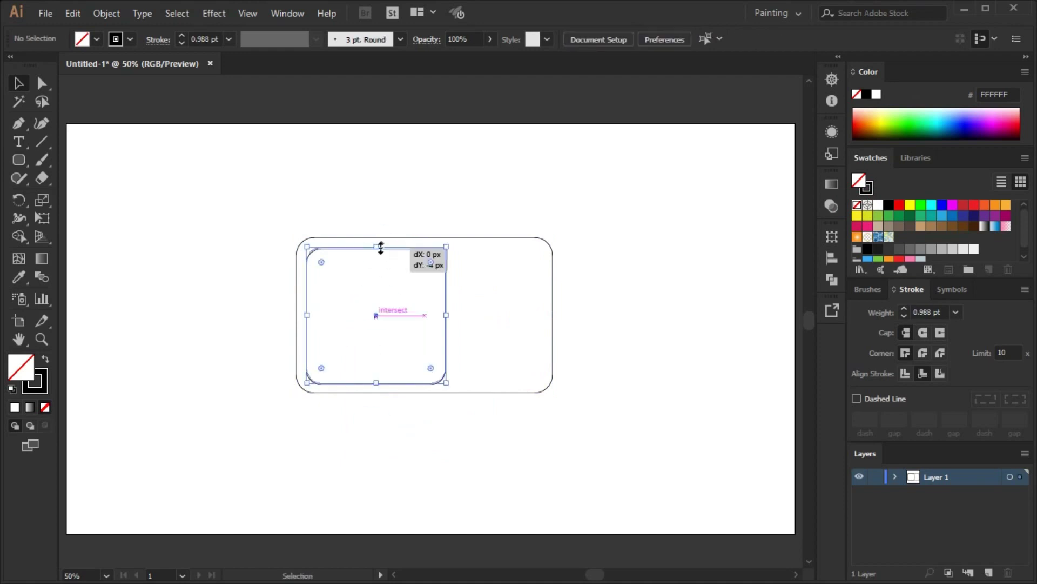
drag(556, 335, 538, 336)
click(446, 383)
drag(448, 385, 452, 386)
Fit a narrow rounded-rectangle side panel right of the screen with even spacing
click(646, 343)
click(451, 385)
click(530, 351)
drag(447, 324, 529, 321)
drag(390, 322, 460, 318)
click(570, 351)
key(ctrl+z)
key(ctrl+z)
click(463, 319)
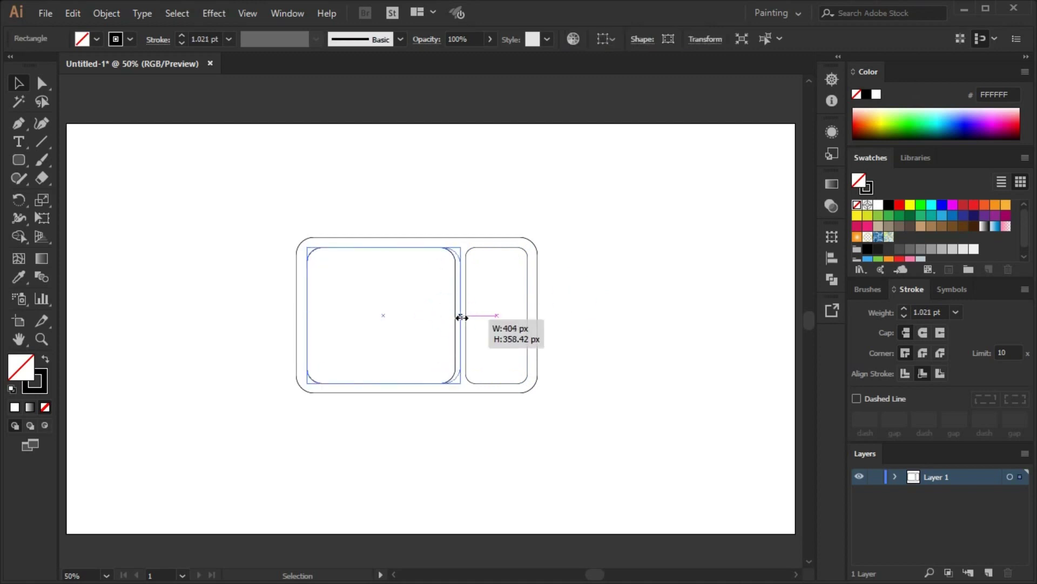
key(ctrl+z)
drag(574, 288, 497, 258)
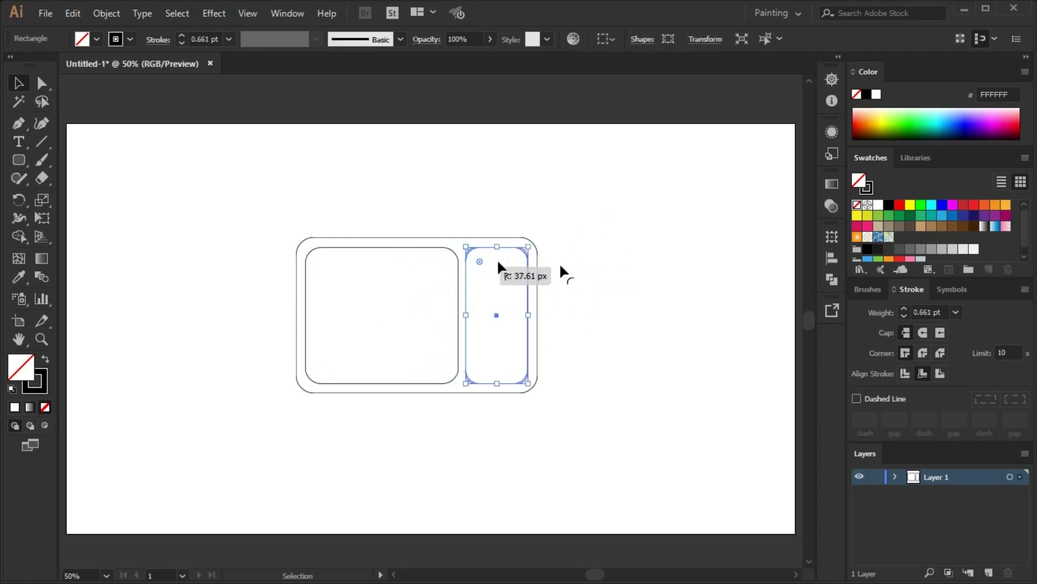
click(604, 256)
Draw a circle over the body's top edge and trim away its lower half
drag(19, 159, 81, 197)
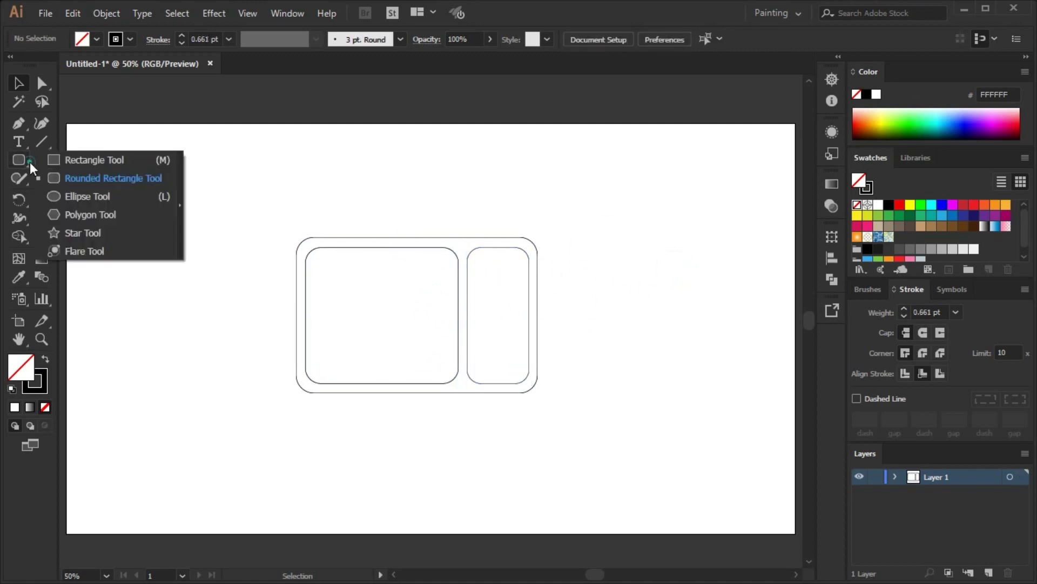
drag(416, 237, 443, 263)
key(ctrl+a)
key(shift+m)
alt+click(417, 243)
key(v)
click(592, 292)
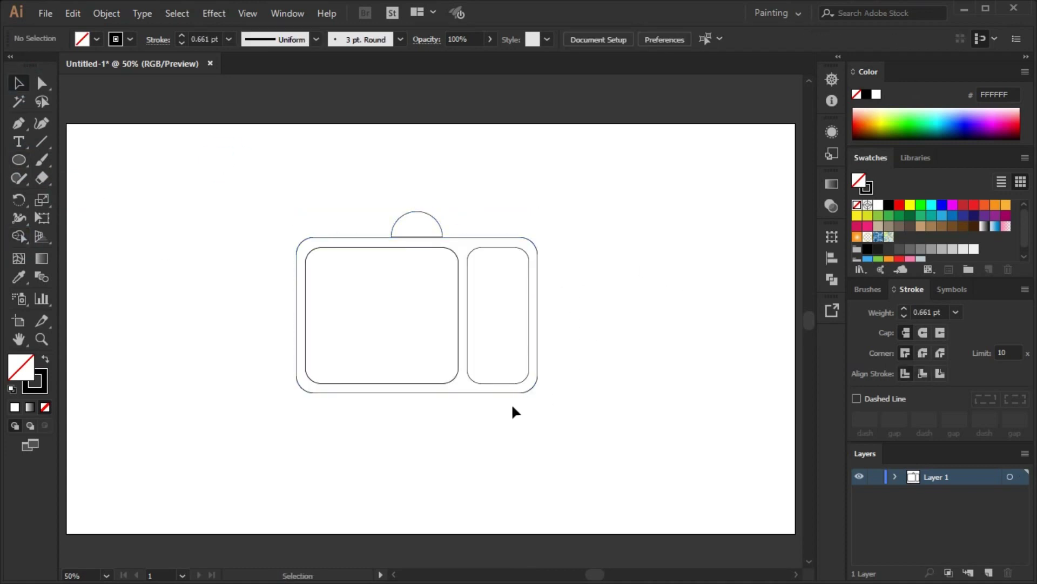
Check the corner rounding of the side panel and screen
click(489, 383)
click(454, 381)
click(486, 388)
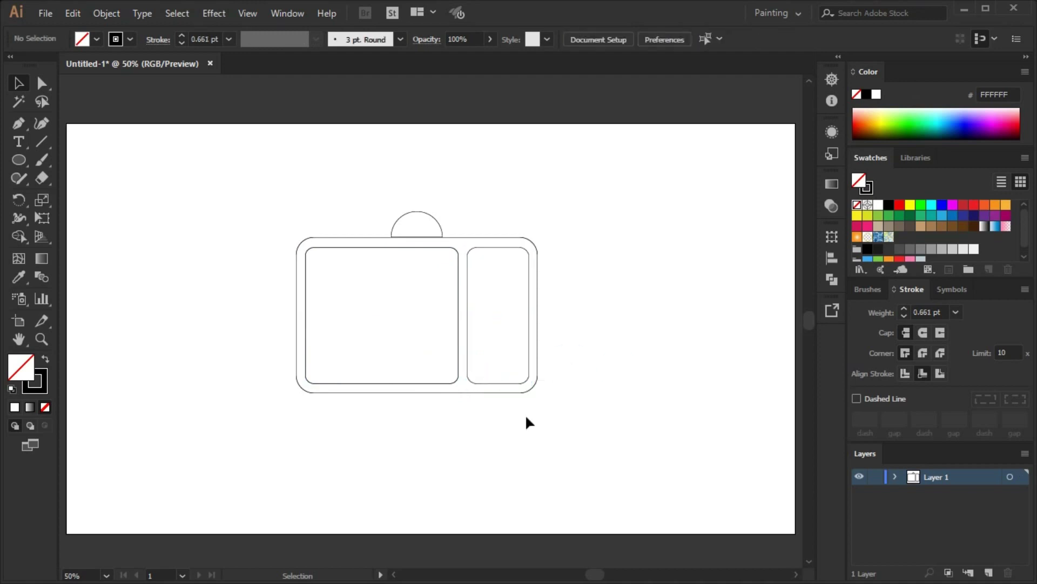
scroll(453, 252, up, 3)
Draw the left antenna as an angled line rising from the dome's arc
scroll(511, 274, down, 2)
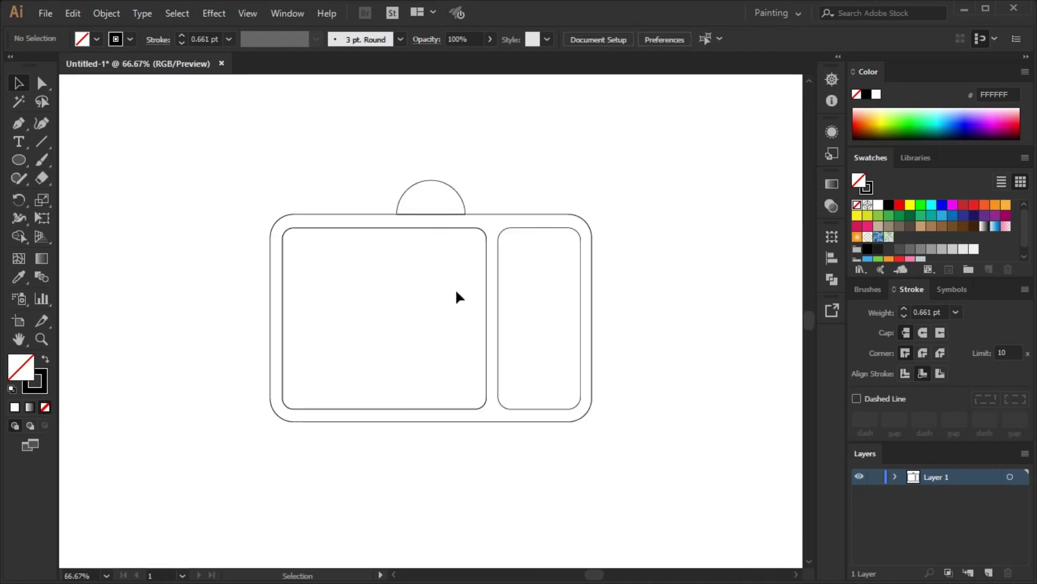
click(406, 190)
click(339, 106)
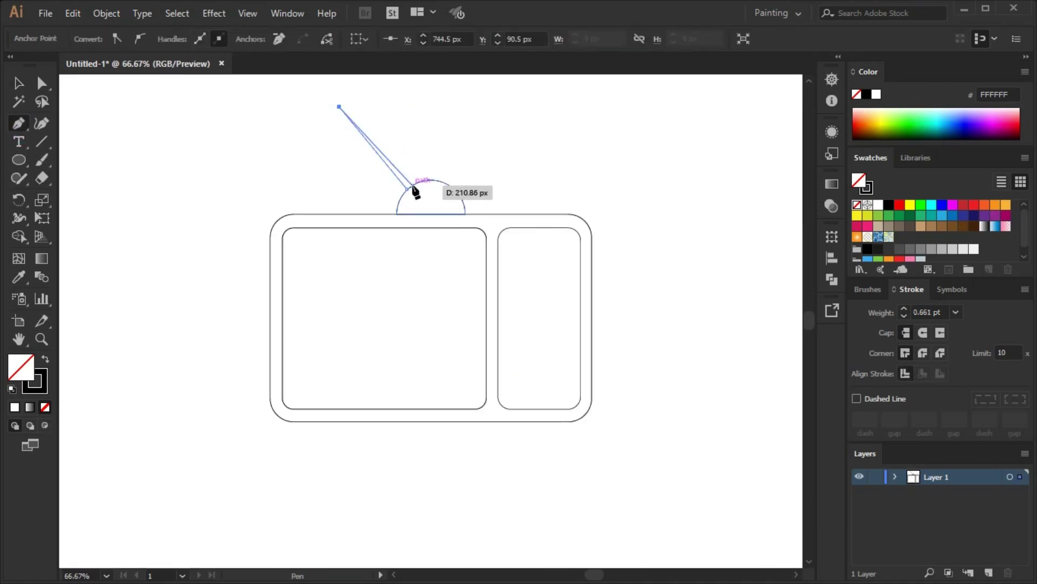
click(21, 88)
click(456, 197)
Set the stroke weight of all shapes to 2 pt
scroll(249, 300, down, 1)
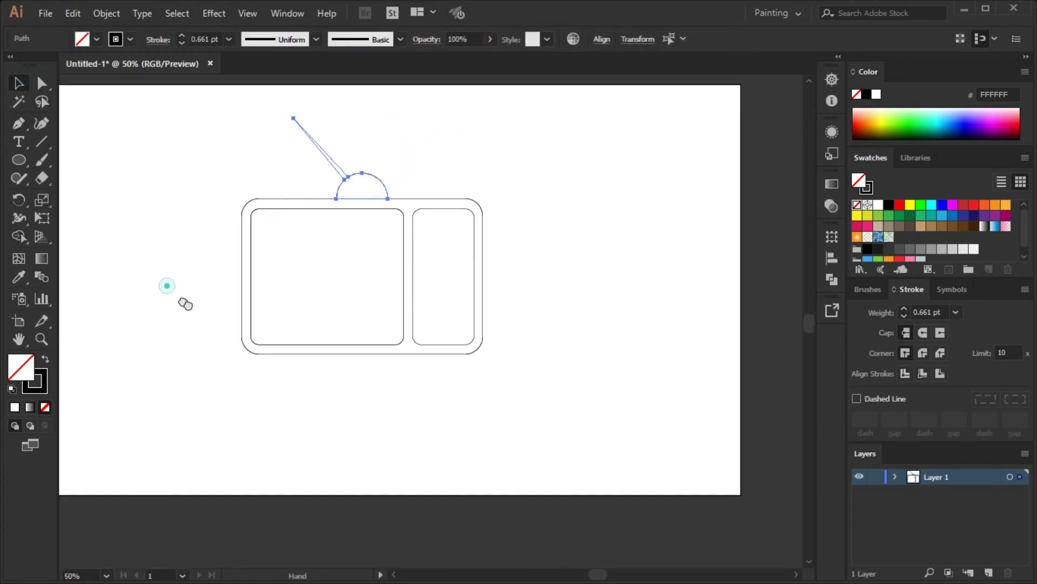
key(ctrl+a)
click(956, 311)
click(973, 81)
key(ctrl+shift+a)
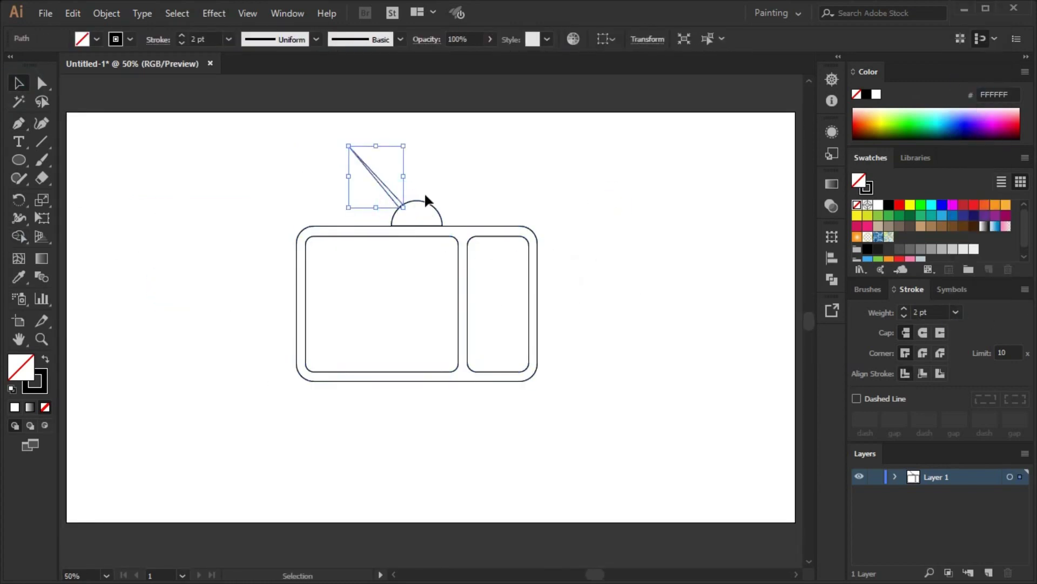
Reflect a vertical copy of the antenna and move it to the right side
key(Return)
click(607, 335)
key(v)
drag(356, 195, 439, 199)
scroll(439, 196, up, 1)
scroll(440, 204, up, 1)
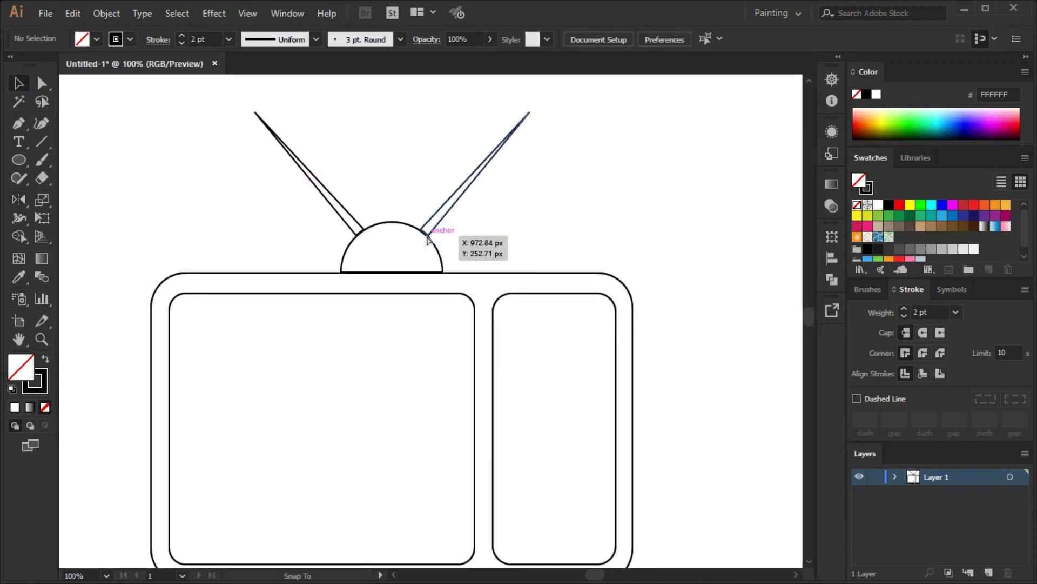
scroll(433, 227, up, 3)
click(174, 222)
Add a small circle at the antenna tip
key(ctrl+shift+a)
key(ctrl+0)
key(l)
scroll(185, 205, up, 2)
mouse_move(184, 202)
mouse_down()
mouse_move(202, 212)
mouse_move(753, 208)
mouse_move(514, 378)
mouse_up()
key(v)
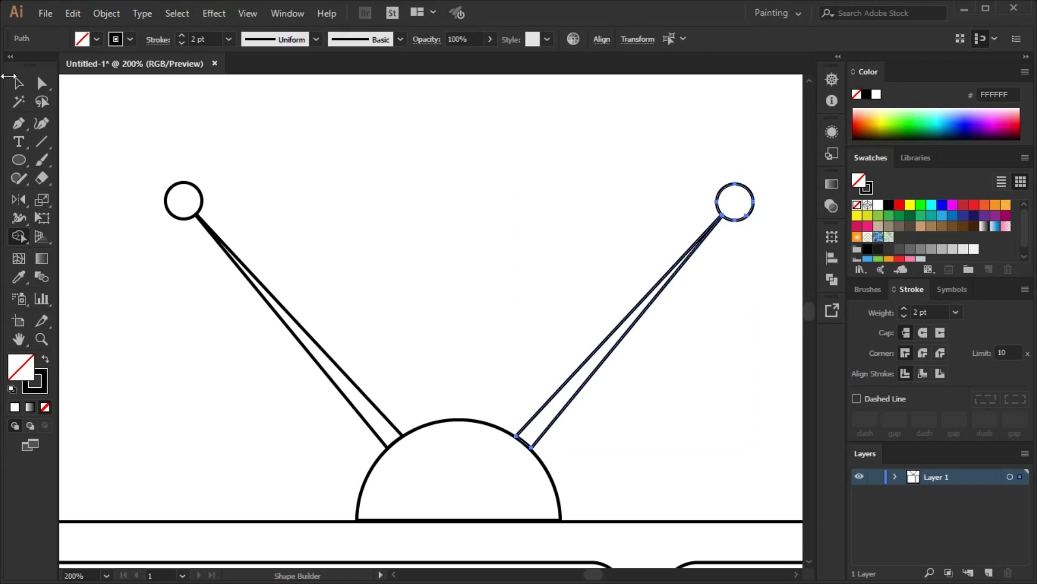
scroll(301, 280, down, 3)
scroll(551, 252, down, 1)
click(537, 230)
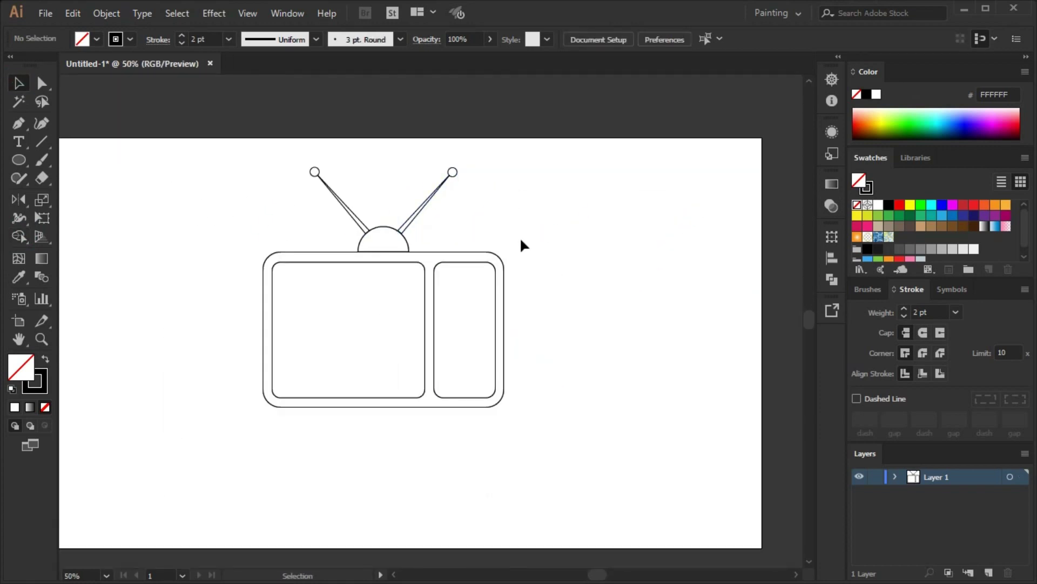
Draw a large circle across the screen and trim it to a reflection curve
click(12, 158)
drag(348, 243, 378, 347)
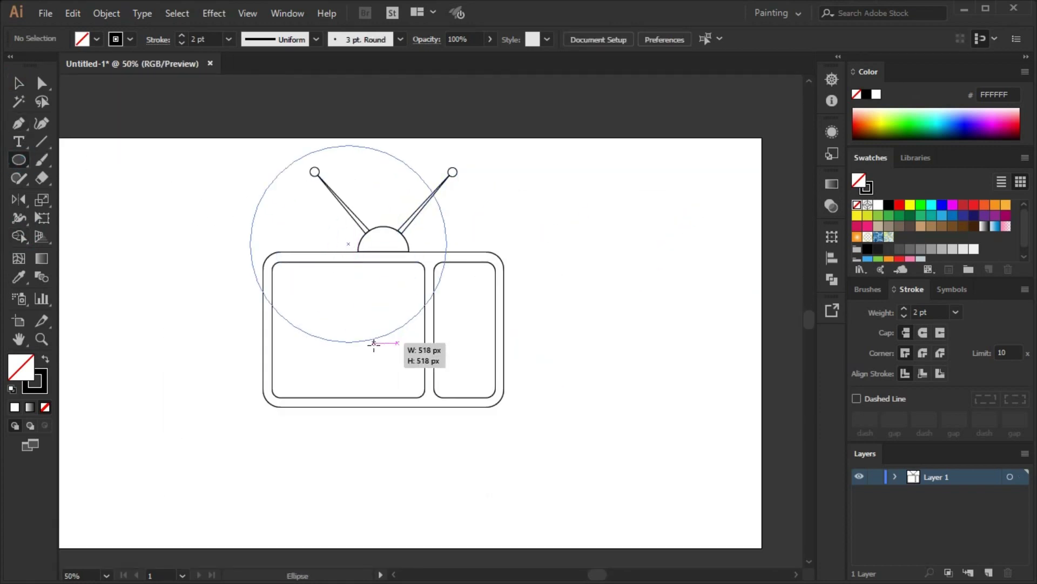
key(shift+m)
drag(403, 177, 225, 199)
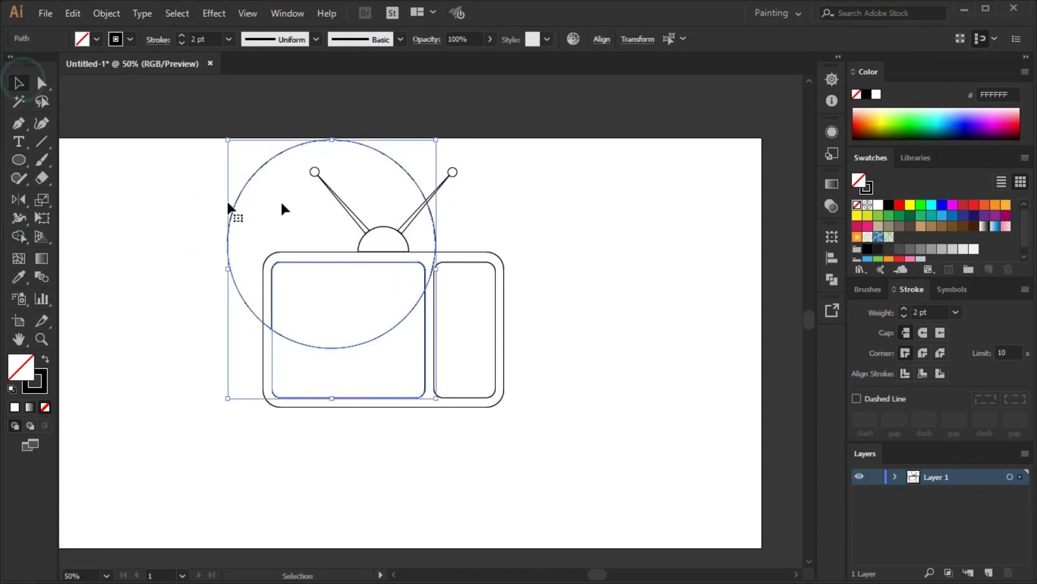
key(v)
click(346, 356)
Place two tilted glare ovals inside the screen
mouse_move(383, 305)
mouse_down()
mouse_move(418, 292)
mouse_move(387, 327)
mouse_up()
key(v)
click(311, 508)
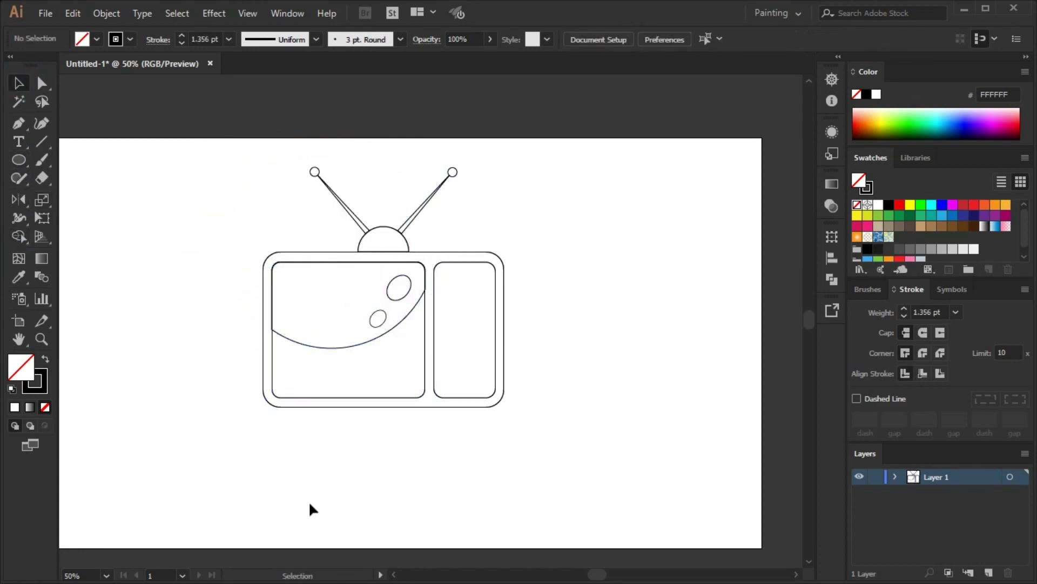
scroll(409, 268, up, 3)
Add a curved highlight line and a small oval on the dome
drag(392, 215, 401, 207)
drag(334, 278, 267, 292)
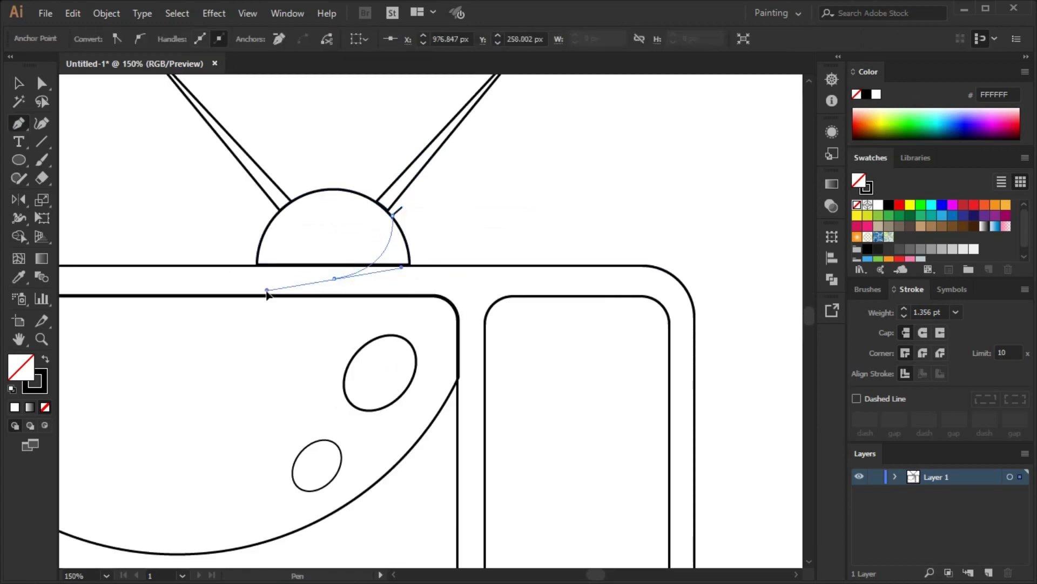
key(v)
drag(378, 244, 574, 227)
key(Delete)
mouse_move(281, 235)
mouse_down()
mouse_move(275, 252)
mouse_move(334, 227)
mouse_up()
click(543, 220)
Start a line along the body's top from its top-left corner
key(ctrl+minus)
key(ctrl+minus)
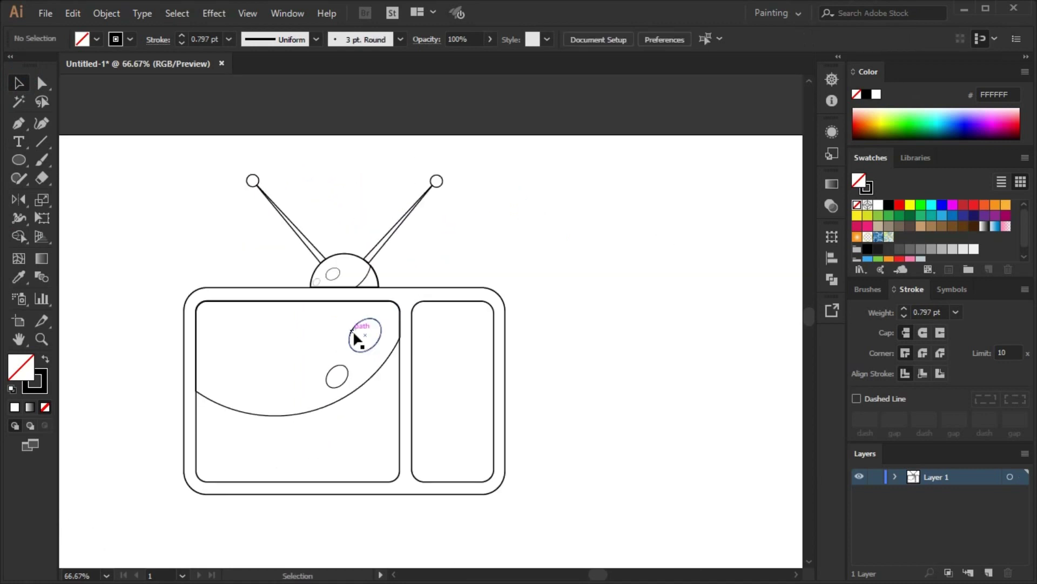
scroll(210, 296, up, 2)
click(186, 287)
scroll(186, 286, down, 2)
click(478, 297)
scroll(486, 319, up, 2)
key(ctrl+minus)
key(ctrl+minus)
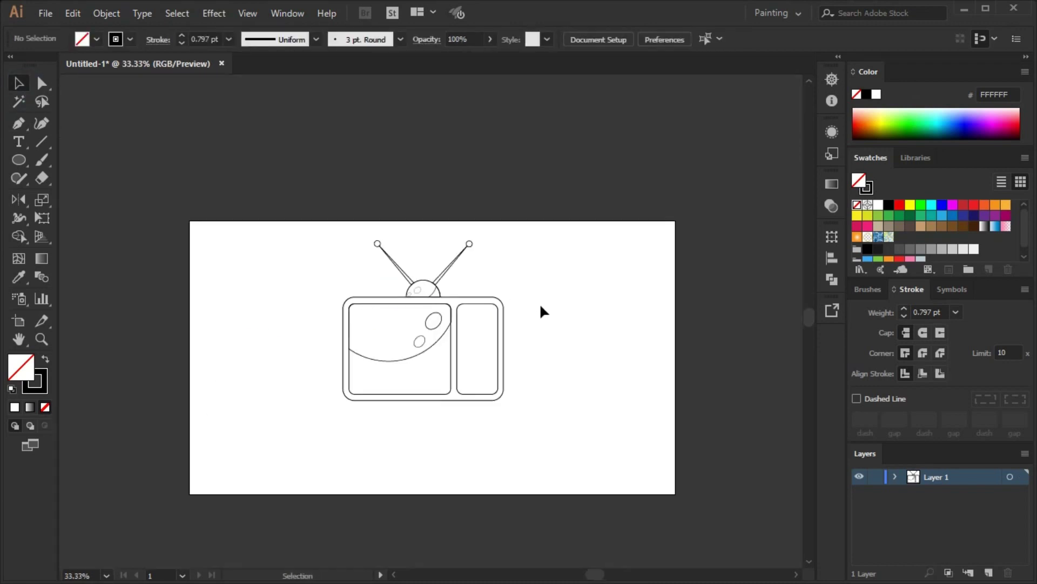
Combine the copied outline shapes and place them slightly offset on the TV body
drag(744, 381, 654, 340)
scroll(703, 281, down, 1)
click(658, 303)
drag(473, 298, 436, 244)
key(ctrl+minus)
key(ctrl+minus)
key(ctrl+plus)
key(ctrl+plus)
key(ctrl+plus)
key(ctrl+minus)
key(ctrl+minus)
key(ctrl+minus)
click(603, 295)
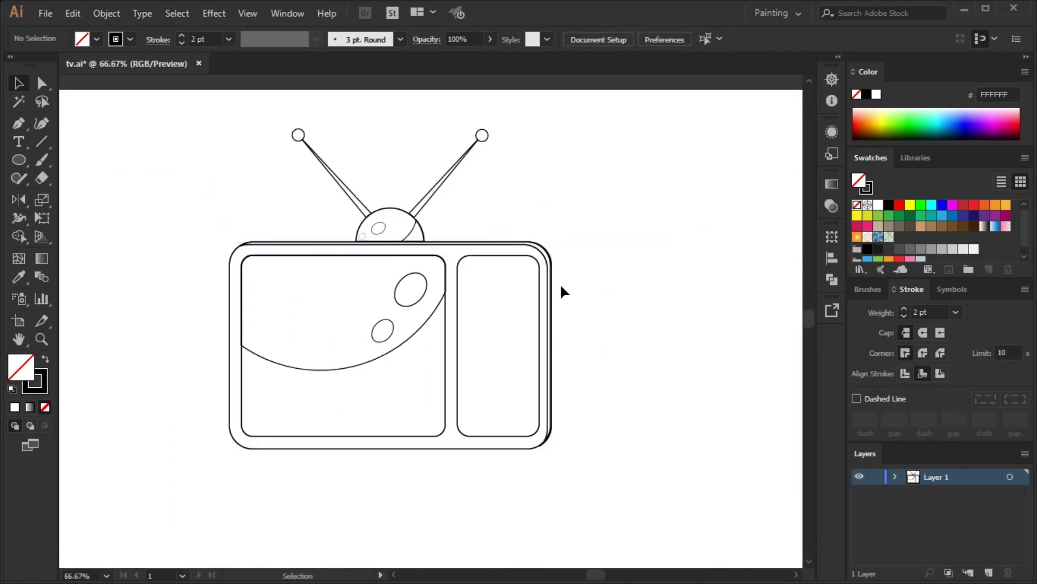
Position the screen rectangle copy offset behind the TV screen
drag(241, 291, 588, 368)
right_click(672, 198)
click(670, 444)
mouse_move(669, 439)
mouse_down()
mouse_move(668, 468)
mouse_move(293, 444)
mouse_up()
scroll(265, 449, up, 3)
scroll(618, 386, up, 2)
scroll(630, 398, down, 2)
scroll(464, 436, down, 3)
click(464, 436)
Cut a copy of the right panel into a thin depth edge with Minus Front and fit it against the panel
drag(543, 393, 673, 459)
click(832, 279)
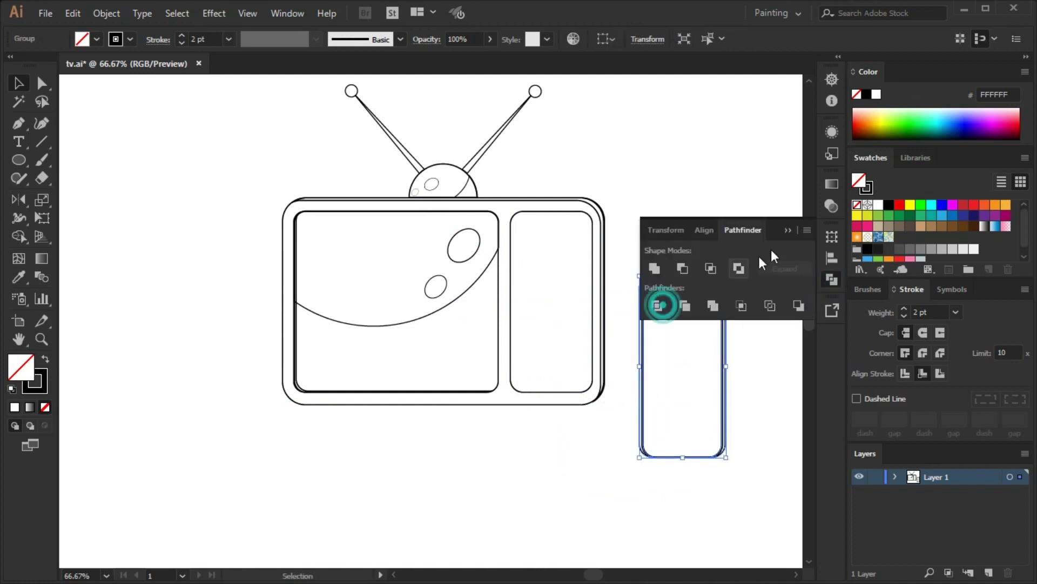
click(660, 304)
click(783, 394)
mouse_move(643, 403)
mouse_down()
mouse_move(510, 342)
mouse_move(509, 352)
mouse_up()
scroll(510, 344, up, 3)
scroll(641, 410, down, 3)
Draw a knob circle in the right panel and a small button circle near its bottom
click(19, 160)
key(v)
drag(609, 317, 604, 352)
click(672, 348)
key(l)
mouse_move(562, 397)
mouse_down()
mouse_move(606, 403)
mouse_move(592, 394)
mouse_up()
Duplicate the small button to the right and draw a line below the buttons
key(p)
click(560, 415)
click(617, 415)
key(v)
click(630, 463)
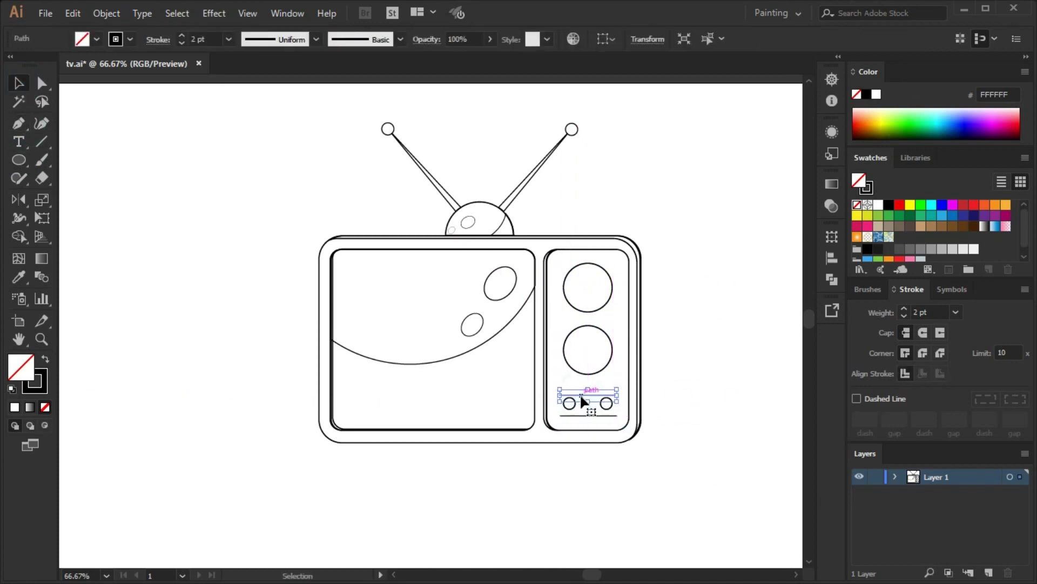
click(679, 430)
Draw pointer lines across the top and lower knobs
click(598, 265)
click(577, 310)
ctrl+click(475, 324)
click(583, 327)
click(593, 373)
key(v)
key(l)
Divide a knob-sized circle beside the TV and delete its lower half, leaving an arc
drag(696, 262, 741, 316)
click(832, 279)
click(744, 315)
click(760, 356)
click(720, 315)
right_click(730, 309)
click(762, 346)
Place the arc on the top knob and an arc copy on the lower knob
scroll(613, 285, up, 3)
mouse_move(613, 285)
mouse_down()
mouse_move(629, 278)
mouse_move(632, 403)
mouse_up()
scroll(732, 287, down, 4)
drag(602, 361, 609, 363)
key(ctrl+1)
Set the small button outlines to 3 pt stroke weight
click(608, 408)
click(695, 479)
click(607, 408)
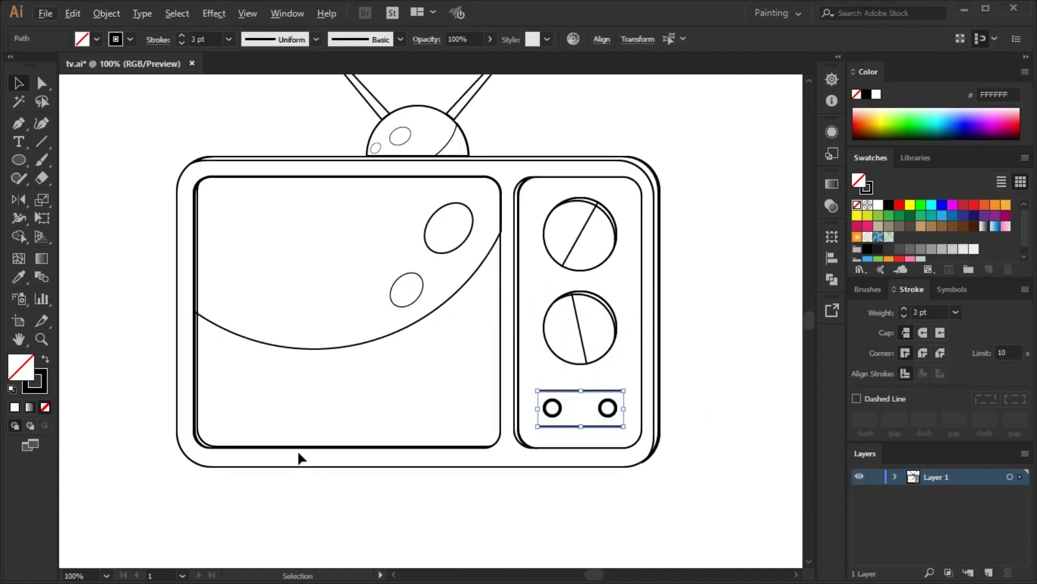
scroll(519, 424, down, 1)
click(519, 424)
scroll(602, 385, down, 1)
scroll(518, 439, up, 1)
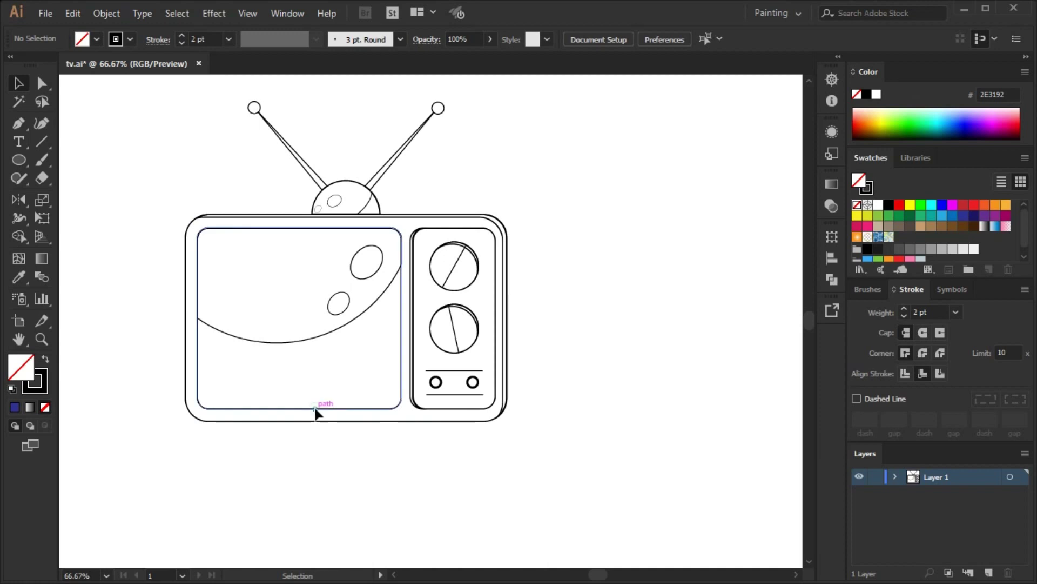
Cut a screen-rectangle copy into a thin sliver with Minus Front and place it on the screen's left edge
drag(315, 409, 679, 500)
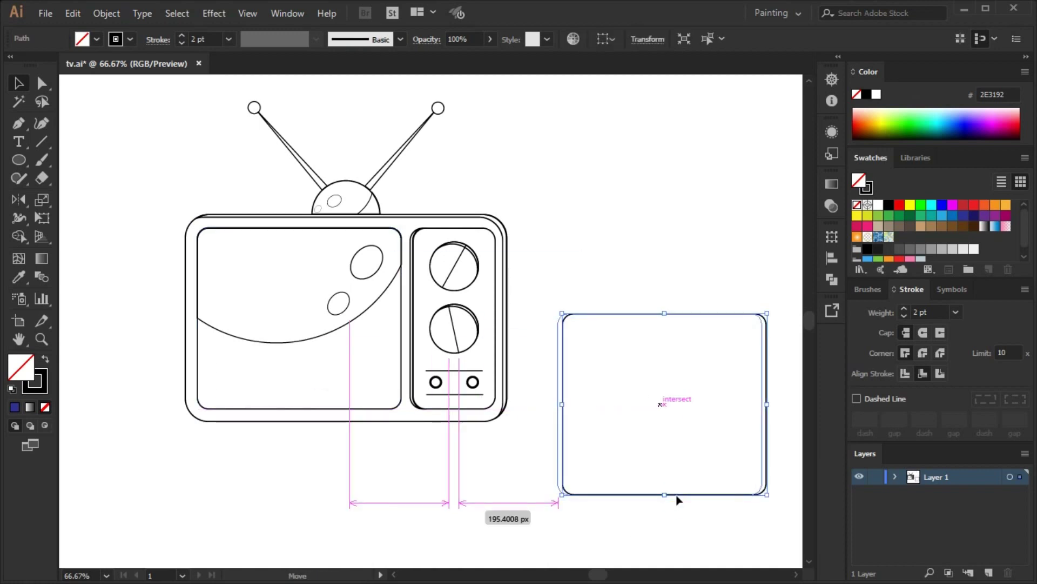
click(832, 279)
click(667, 324)
click(694, 266)
drag(560, 355, 193, 269)
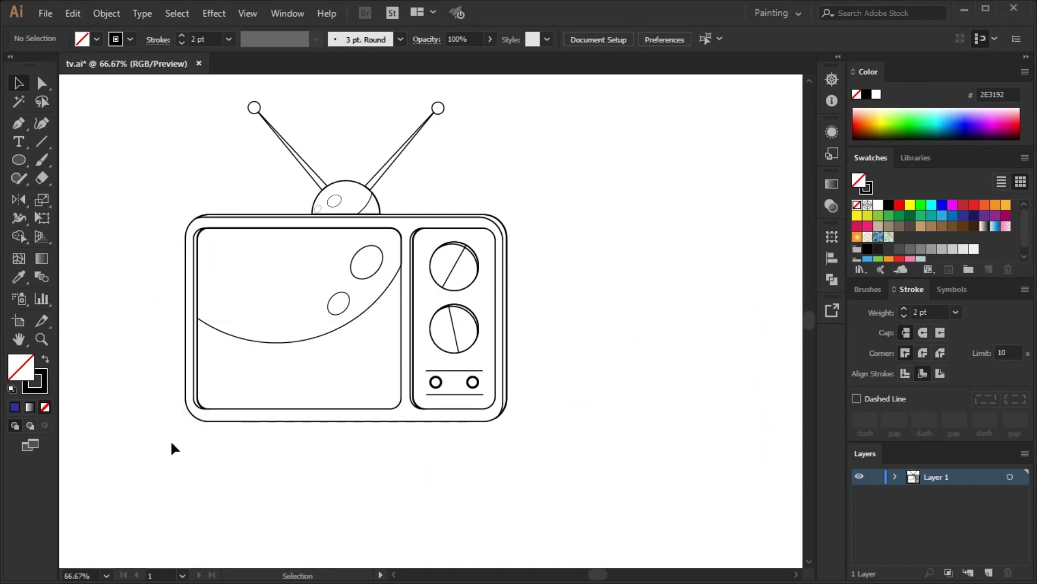
Draw a slanted leg with the Pen tool and position it under the TV's left side
key(p)
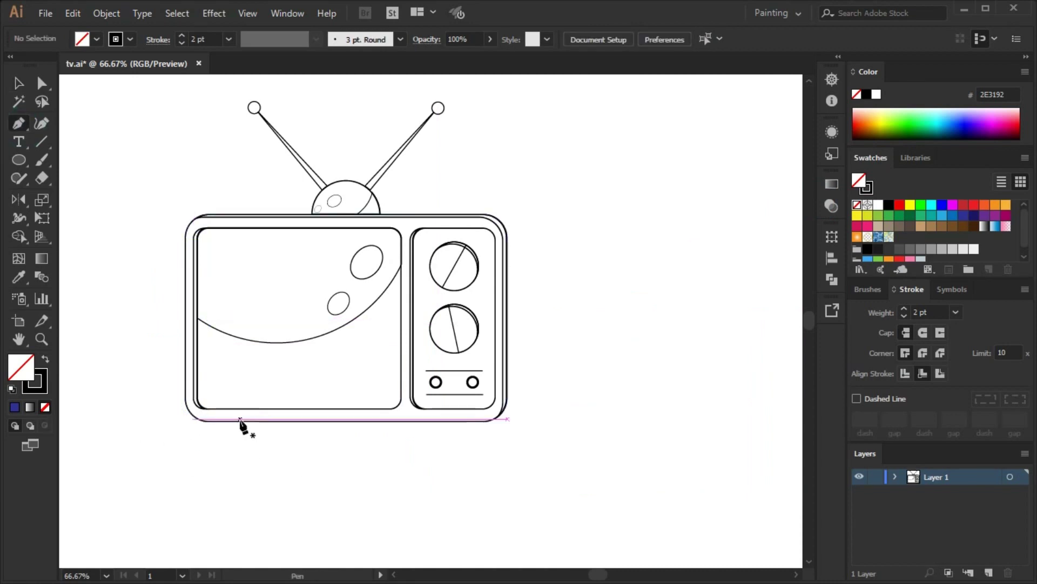
click(260, 422)
click(232, 464)
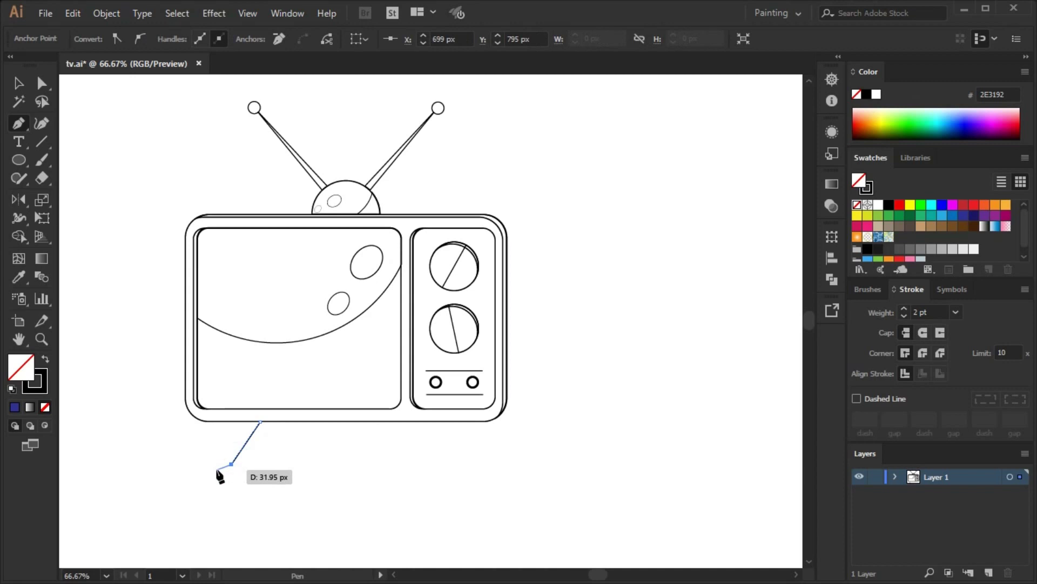
scroll(217, 469, up, 1)
click(216, 469)
click(250, 470)
click(312, 394)
key(ctrl+minus)
key(ctrl+minus)
click(562, 461)
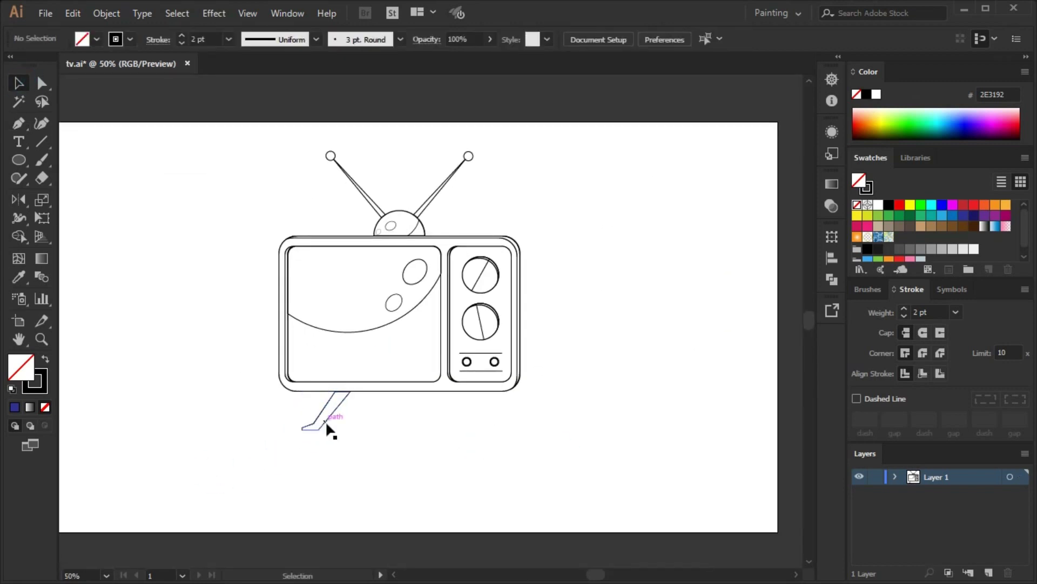
drag(343, 409, 340, 414)
Duplicate the leg under the TV's right side and reflect the copy to mirror it
shift+click(337, 390)
key(shift+m)
key(v)
click(361, 437)
click(341, 405)
drag(367, 415, 479, 409)
alt+click(448, 406)
click(672, 333)
key(v)
click(571, 427)
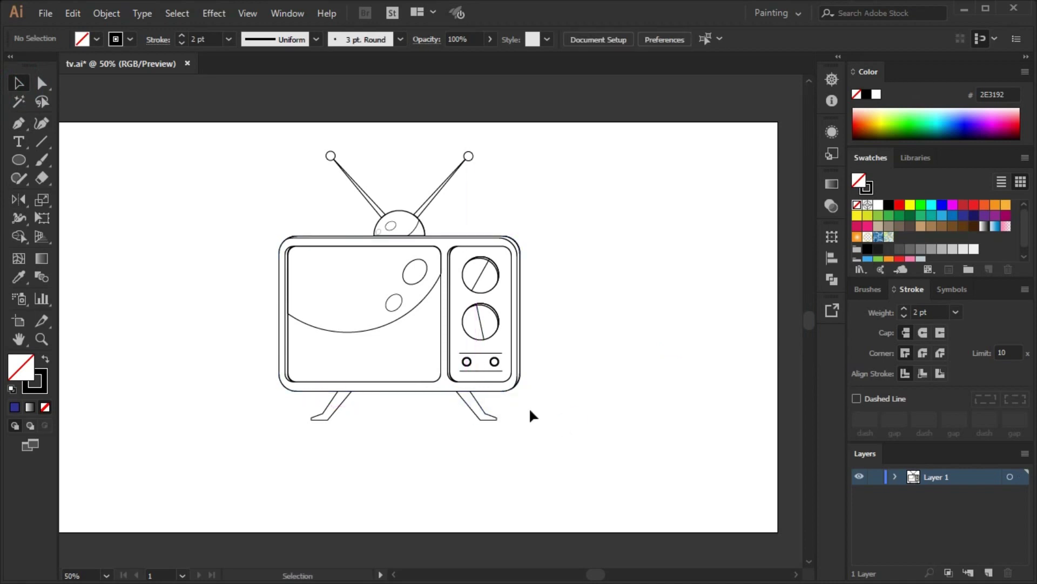
Nudge the right leg slightly left and fill the TV body with orange
drag(482, 415, 480, 415)
click(540, 458)
click(469, 388)
click(692, 314)
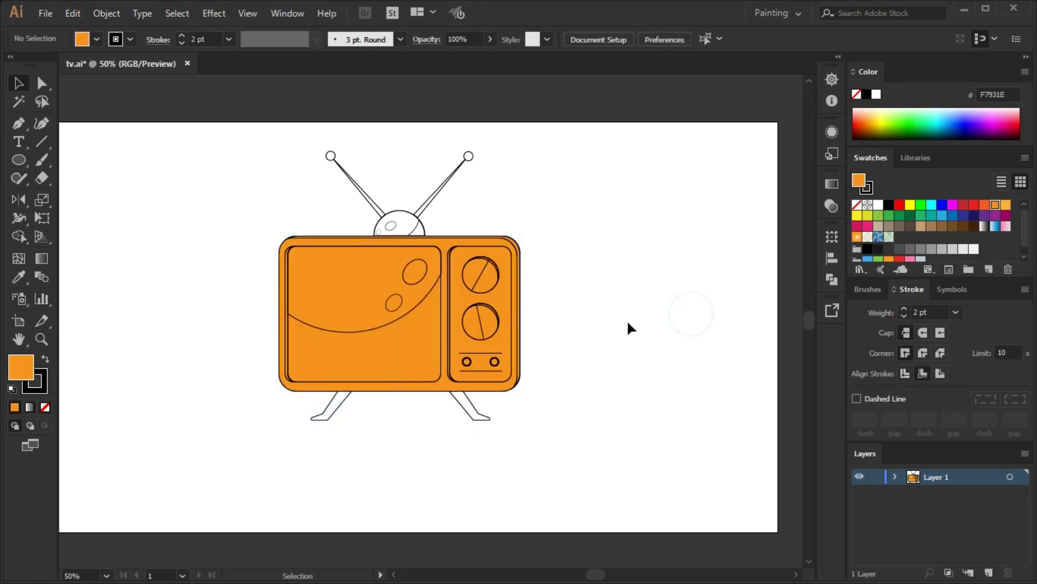
Fill the TV screen with dark navy
click(422, 385)
click(964, 215)
double_click(21, 366)
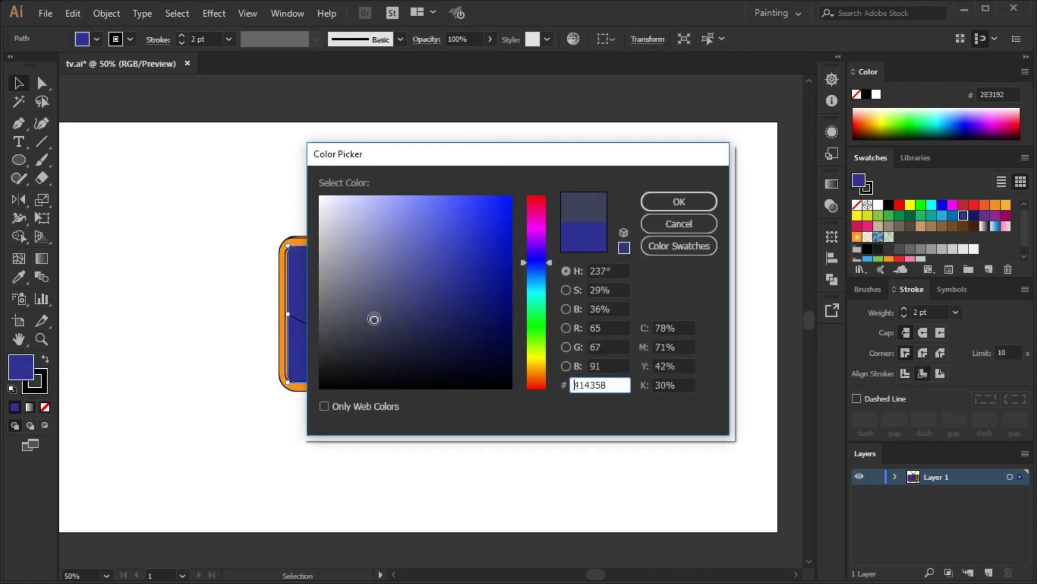
key(Return)
Give the screen's upper area a pale, lighter reflection colour
key(i)
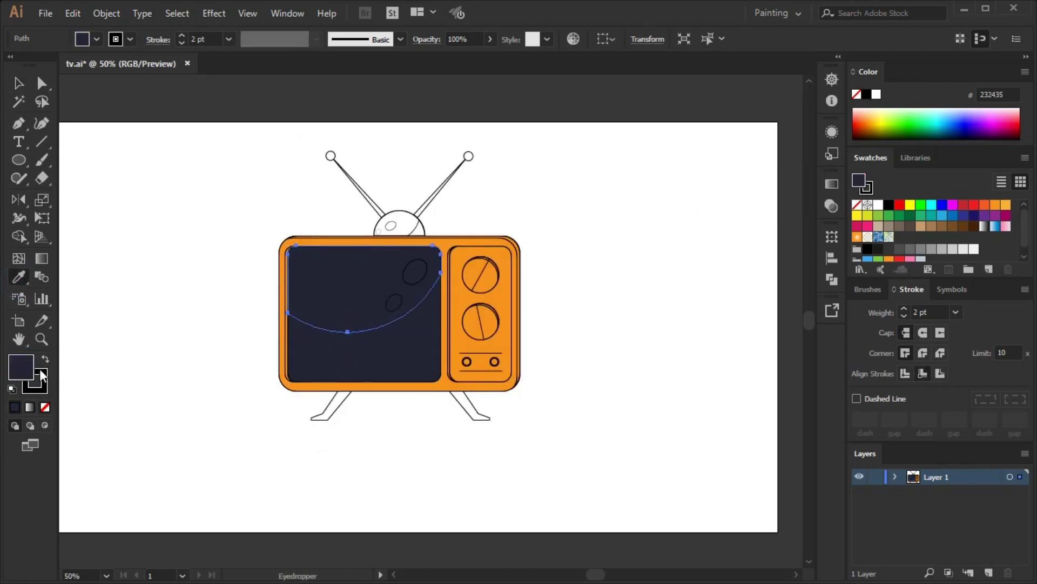
double_click(20, 366)
click(387, 284)
click(684, 208)
double_click(20, 366)
click(370, 242)
key(Return)
double_click(21, 367)
key(Return)
Recolour the two crater ellipses with a lighter screen colour
click(410, 300)
key(i)
click(362, 302)
double_click(20, 367)
click(338, 217)
key(Return)
click(18, 83)
click(743, 242)
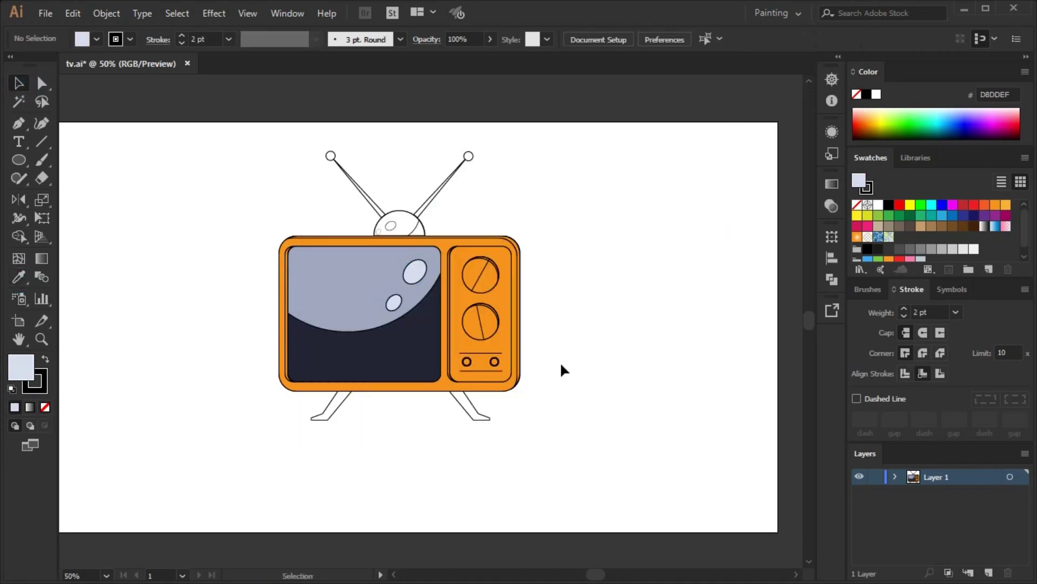
Fill the small ellipse with light peach
click(286, 324)
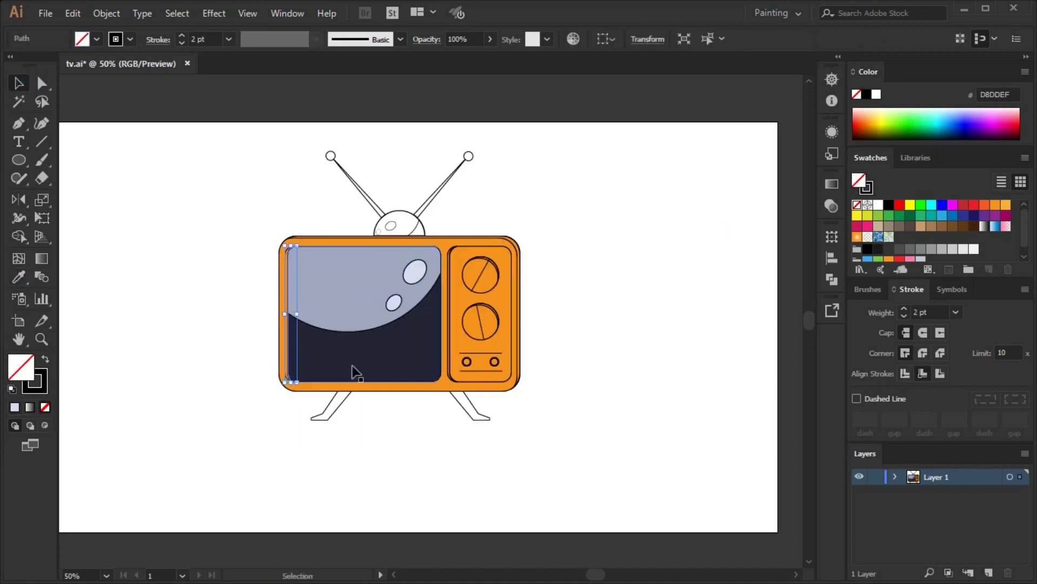
click(390, 226)
double_click(20, 366)
click(345, 193)
click(662, 202)
click(149, 471)
Set the orange TV body's stroke to None, removing its black outline
click(448, 354)
click(867, 188)
click(857, 205)
click(668, 312)
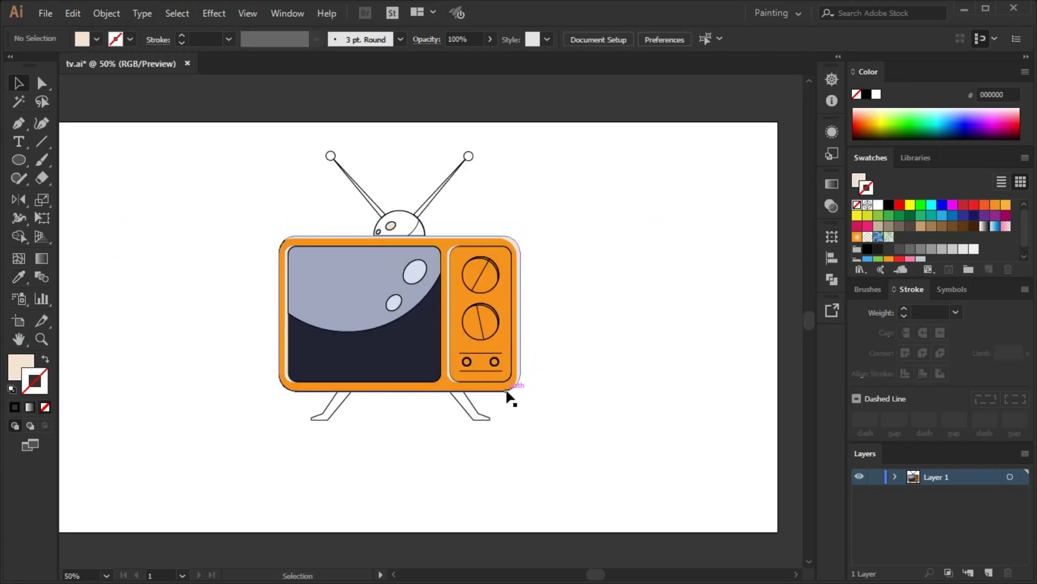
click(517, 367)
click(597, 397)
click(417, 351)
click(659, 310)
Sample the body's orange onto the antenna dome and fill the dome's lower band brown
click(402, 216)
key(i)
click(400, 241)
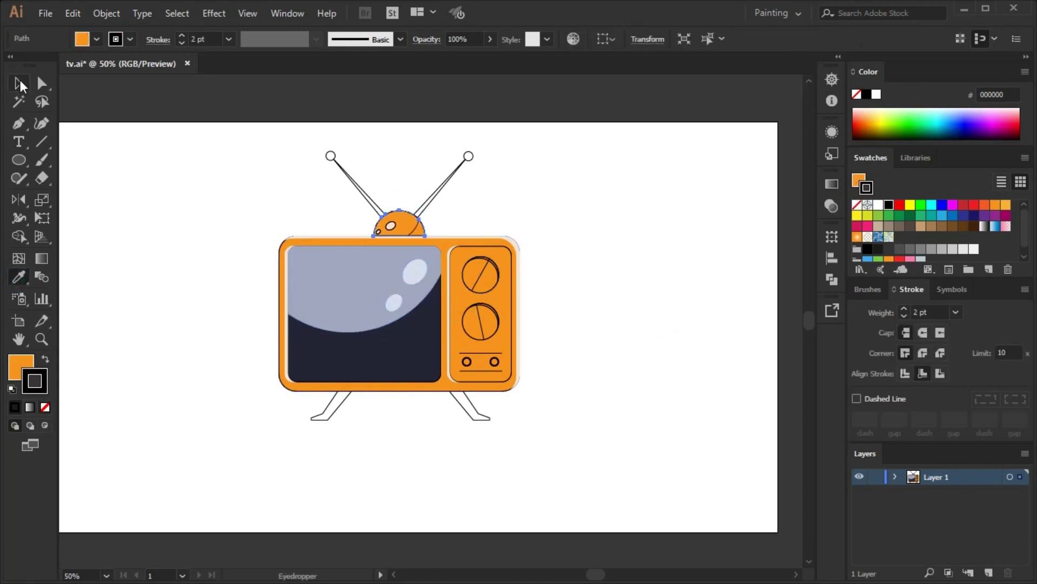
click(19, 84)
click(416, 227)
click(488, 272)
double_click(21, 367)
click(479, 243)
click(676, 202)
Zoom in to check the dome's highlight ellipse fill, then zoom back out
key(v)
click(97, 173)
click(390, 225)
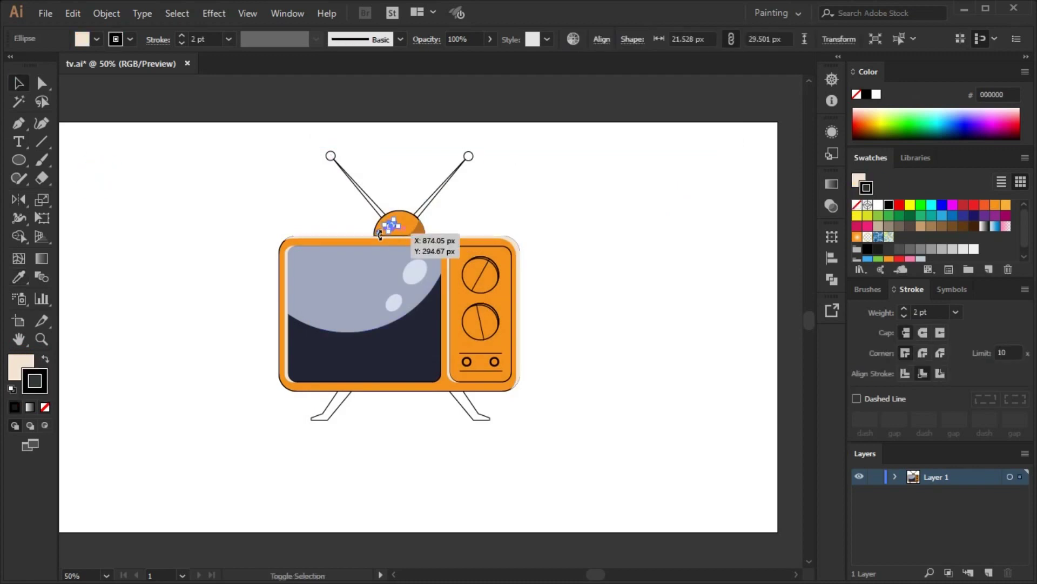
key(ctrl+plus)
click(712, 268)
key(ctrl+minus)
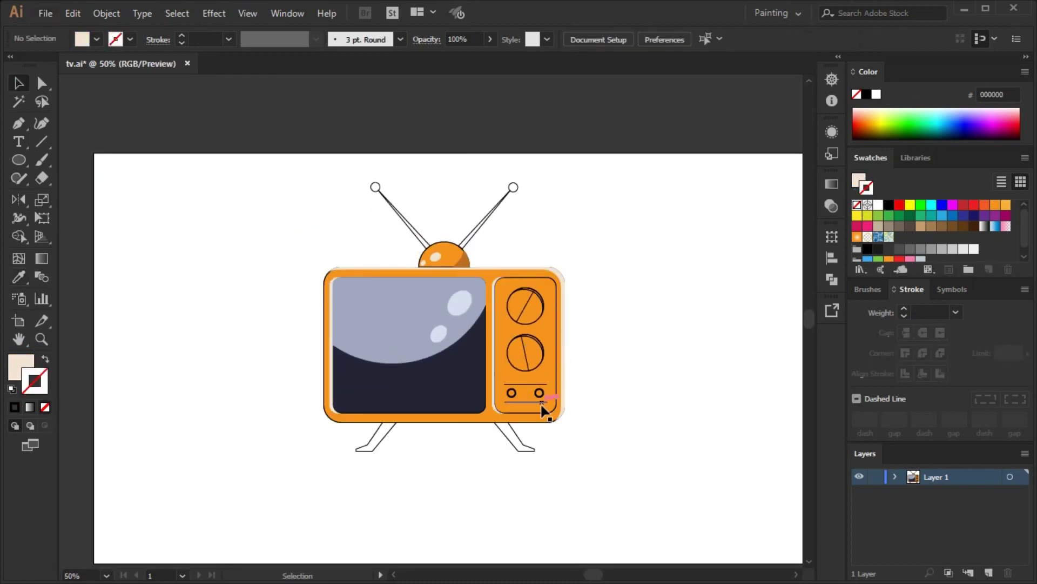
Fill the knob panel with light green 3CF799
click(543, 408)
key(x)
click(921, 215)
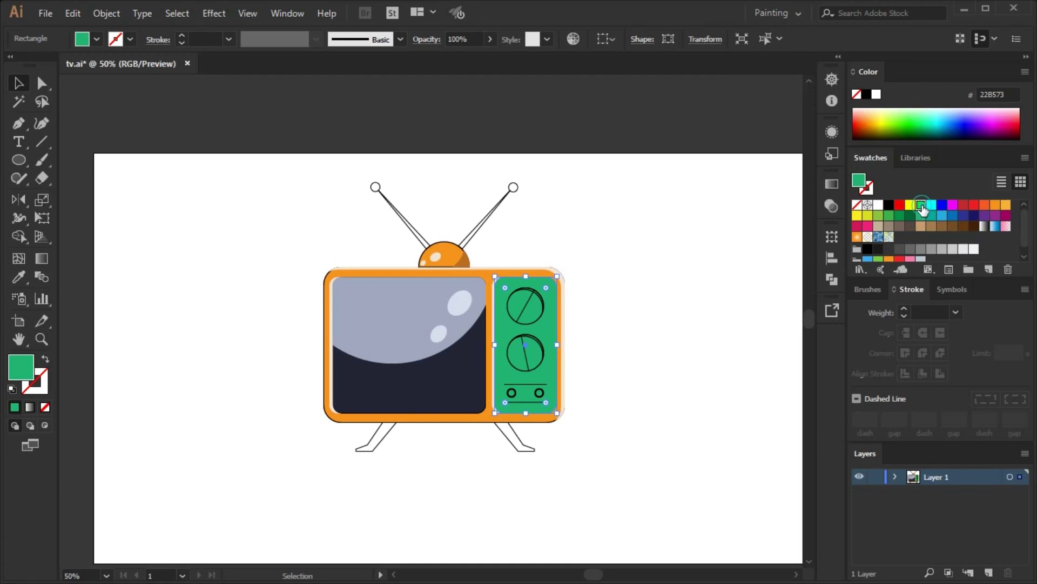
click(660, 326)
double_click(28, 376)
text(3CF799)
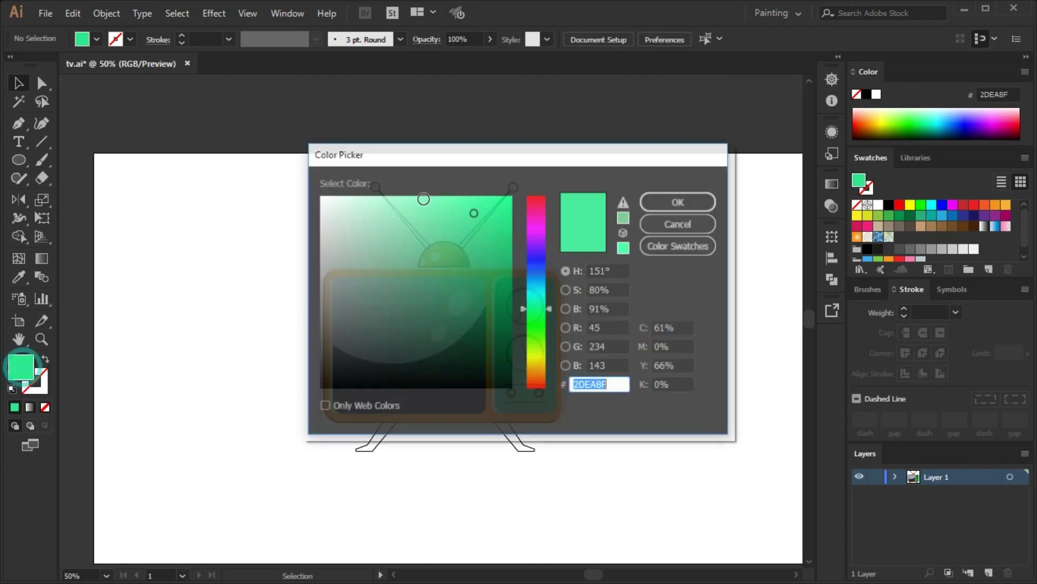
key(Return)
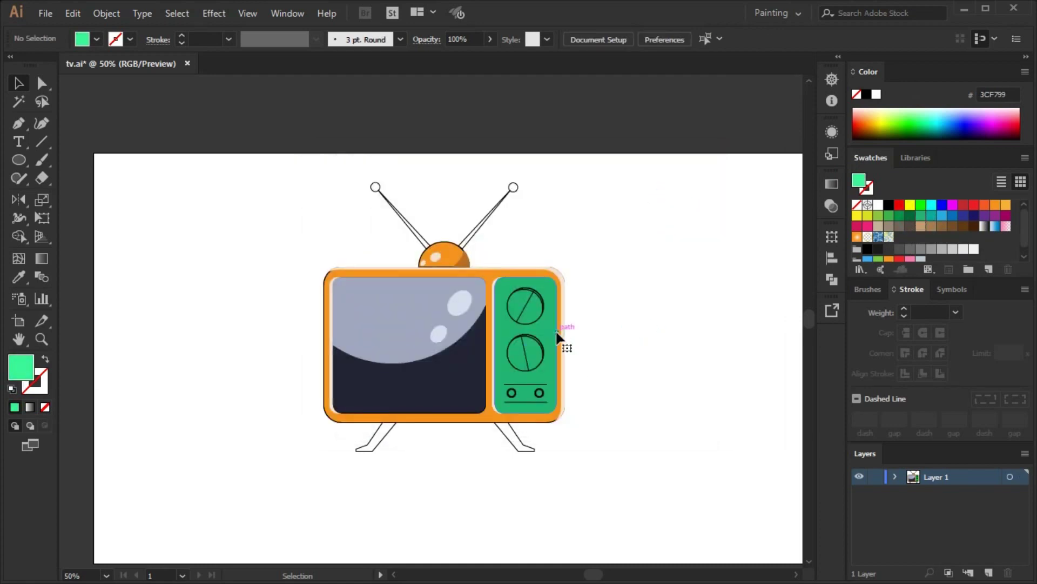
Paste a copy of the panel in place with a black 3 pt outline
click(555, 342)
click(73, 13)
click(113, 153)
key(x)
click(889, 204)
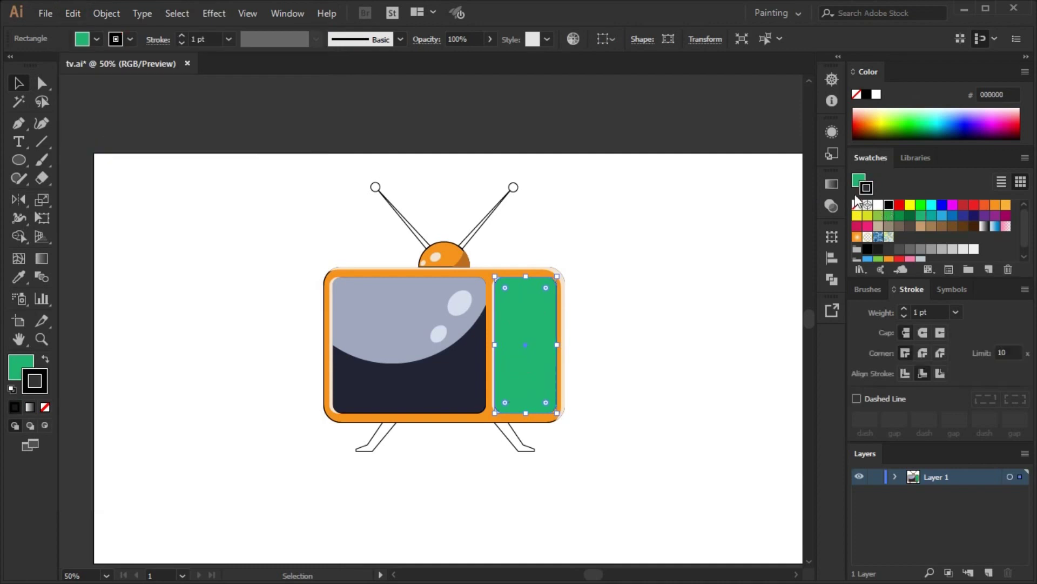
click(660, 303)
click(955, 311)
click(987, 159)
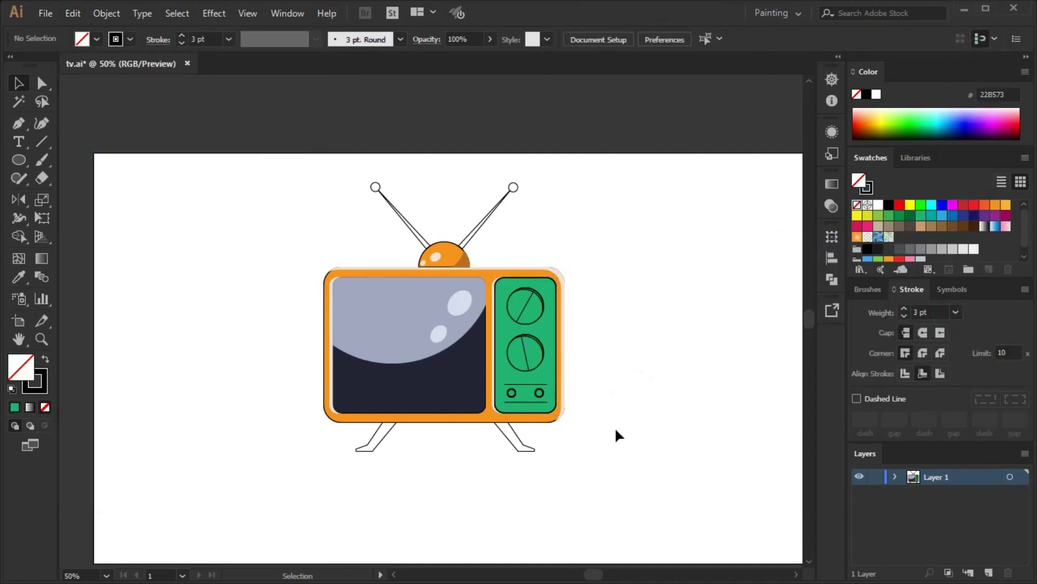
click(488, 408)
click(66, 13)
Give the screen and TV body outlined copies, body at 3 pt, and send the body back
click(254, 140)
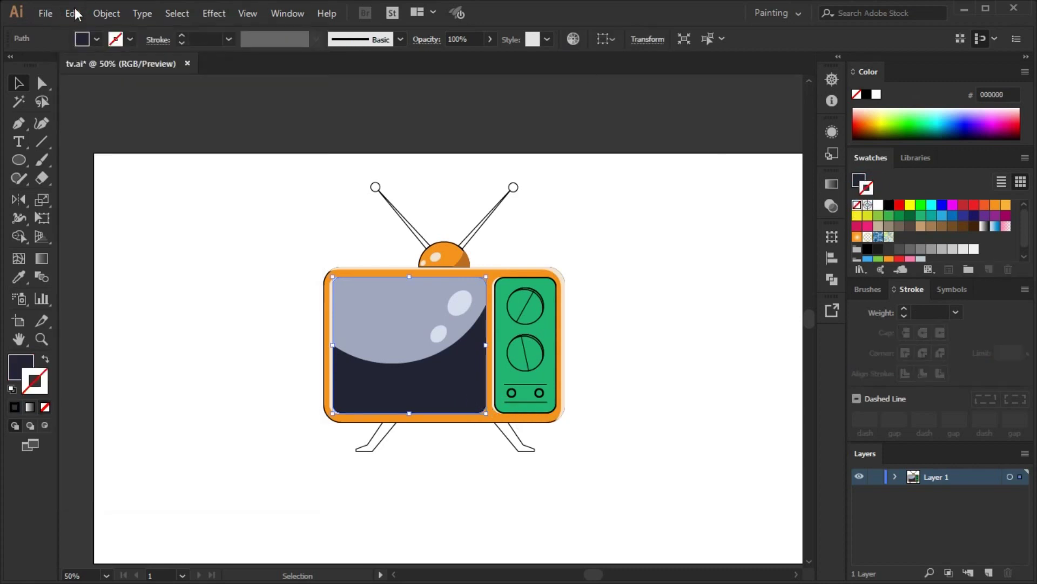
click(630, 328)
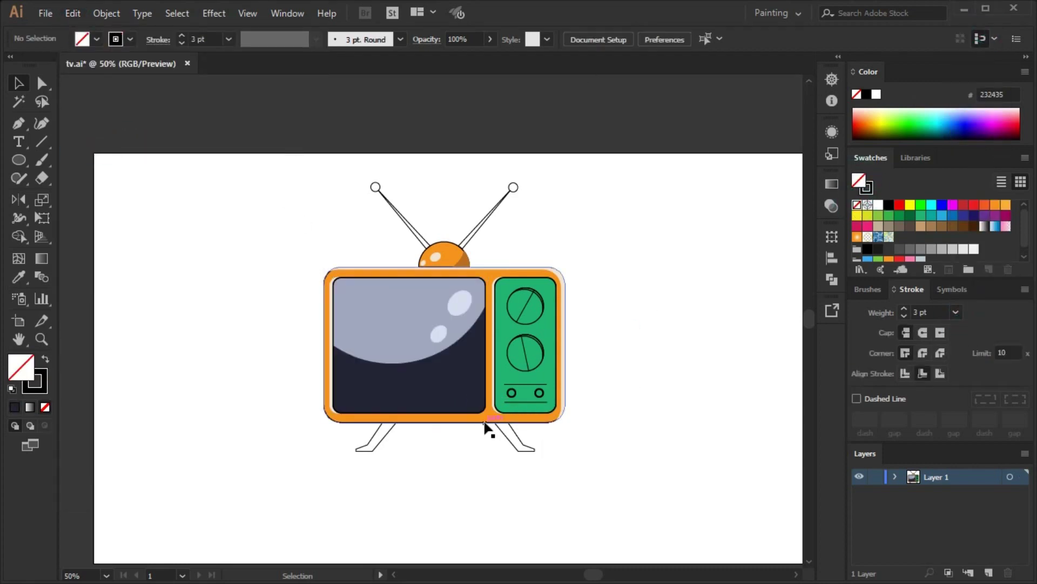
click(72, 13)
click(520, 162)
click(425, 424)
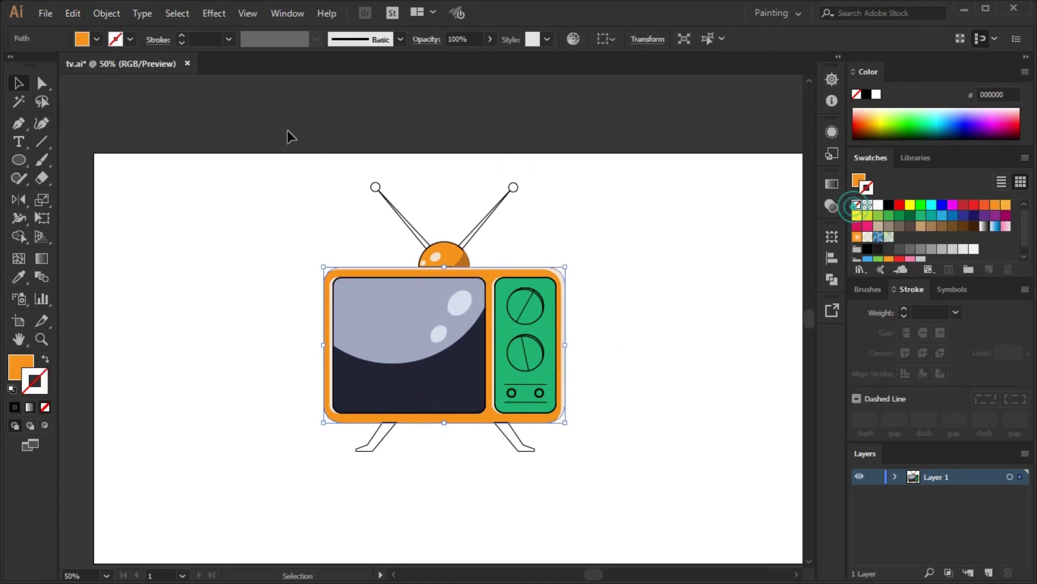
click(73, 13)
click(108, 98)
click(955, 312)
click(974, 42)
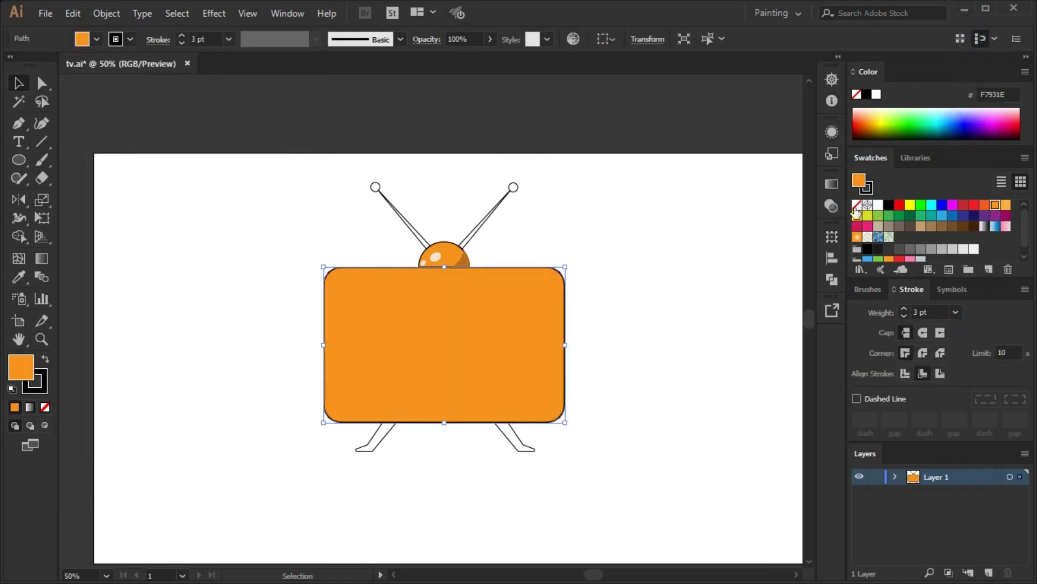
key(ctrl+shift+bracketleft)
click(669, 354)
Set the dome's outline weight to 3 pt
click(446, 249)
click(73, 13)
click(120, 83)
click(956, 312)
click(976, 30)
click(604, 307)
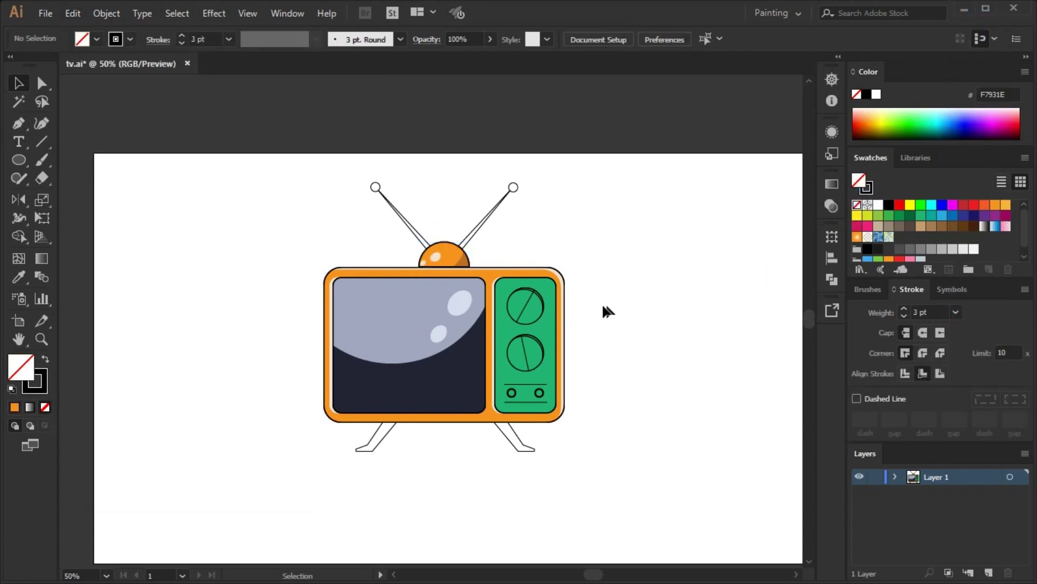
Send the antennas backward so they sit behind the dome
click(474, 243)
drag(513, 187, 374, 246)
key(ctrl+z)
right_click(471, 238)
click(659, 489)
click(637, 398)
click(443, 254)
key(ctrl+shift+a)
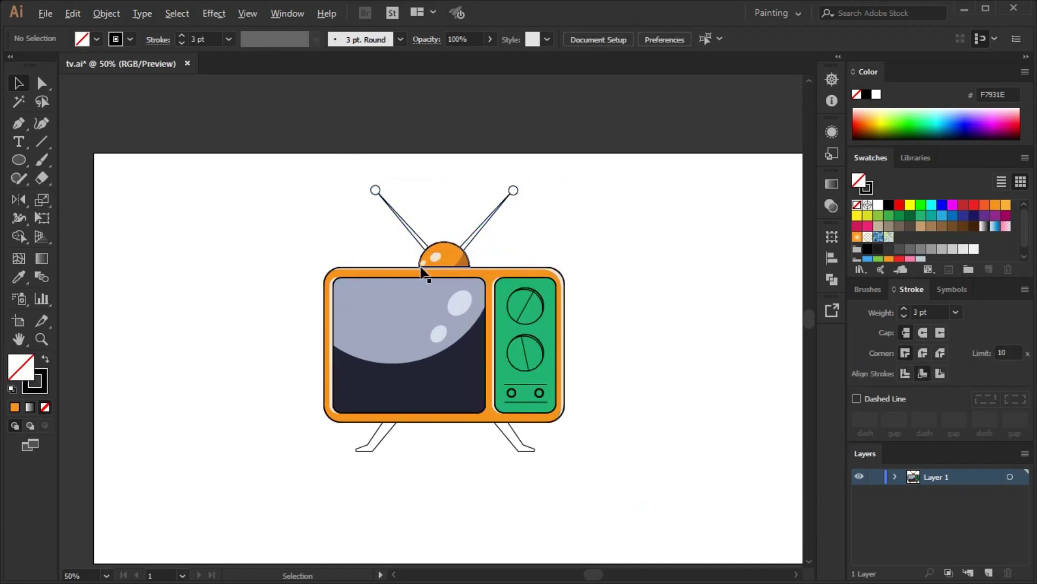
Paste a copy of the dome in place with its fill set to None
scroll(421, 270, up, 5)
click(581, 227)
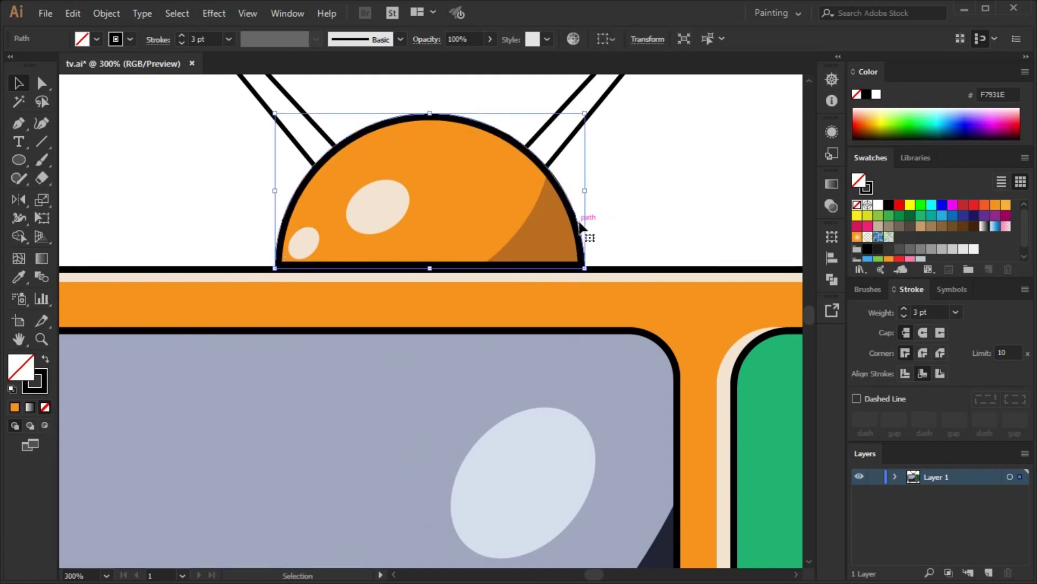
key(ctrl+shift+a)
click(518, 187)
shift+click(304, 240)
scroll(432, 243, down, 4)
shift+click(331, 92)
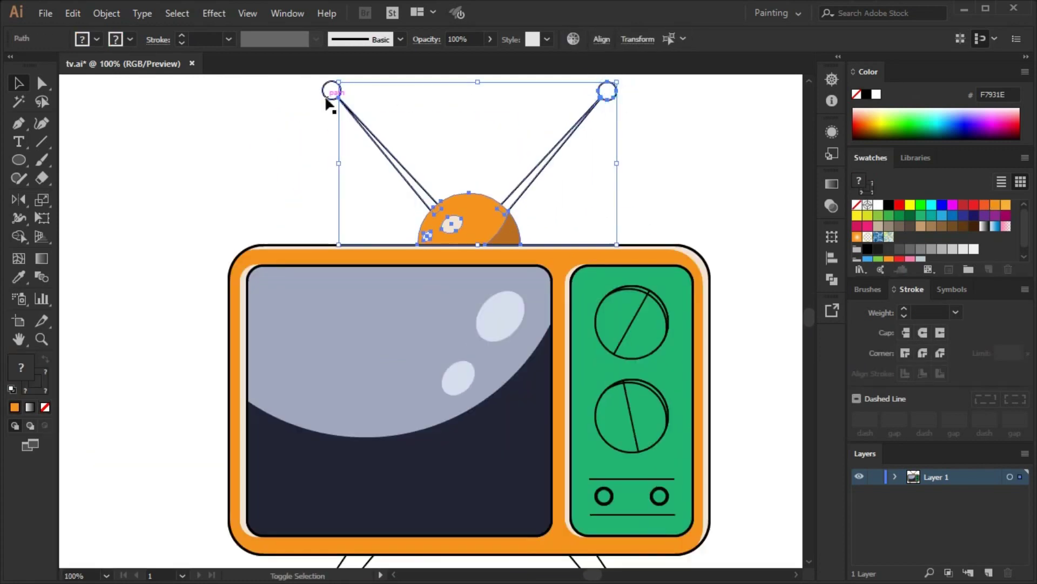
scroll(424, 210, up, 5)
click(426, 213)
scroll(441, 210, down, 6)
click(69, 16)
click(135, 152)
key(/)
key(ctrl+shift+a)
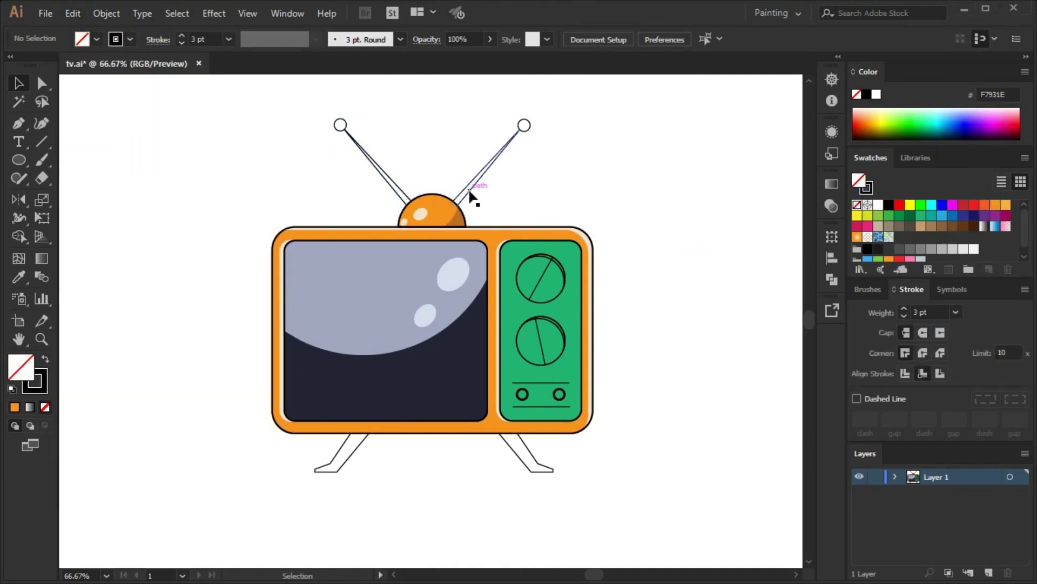
Fill both antennas orange from the Swatches
click(469, 191)
click(1006, 204)
click(394, 185)
key(ctrl+shift+a)
scroll(356, 293, down, 2)
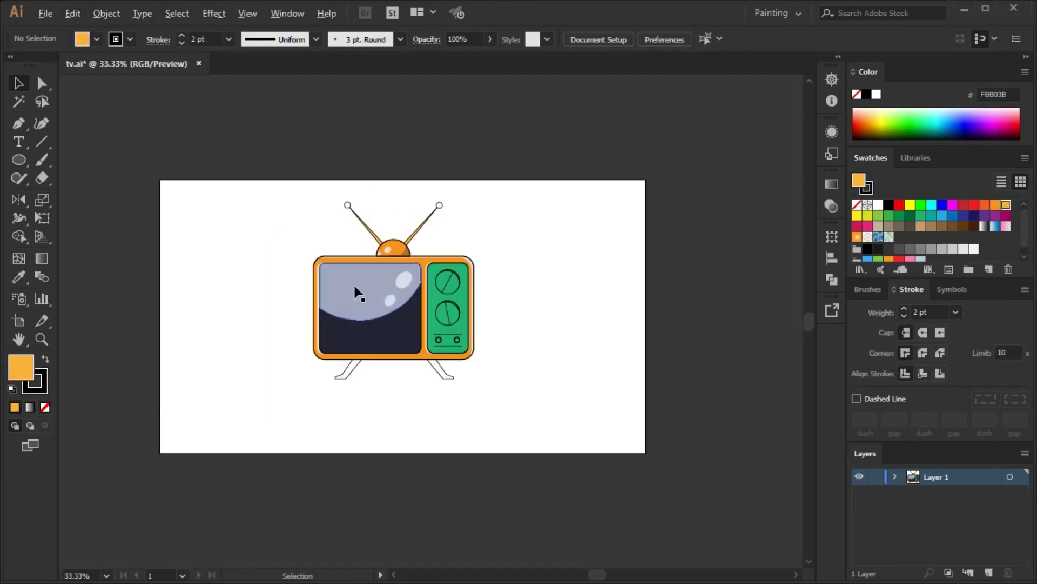
scroll(398, 251, up, 2)
Colour both antenna tips with the panel's green using the Eyedropper
drag(495, 151, 285, 158)
click(18, 277)
click(486, 410)
click(19, 82)
click(607, 236)
click(482, 160)
shift+click(298, 160)
click(956, 312)
click(587, 295)
scroll(588, 295, down, 1)
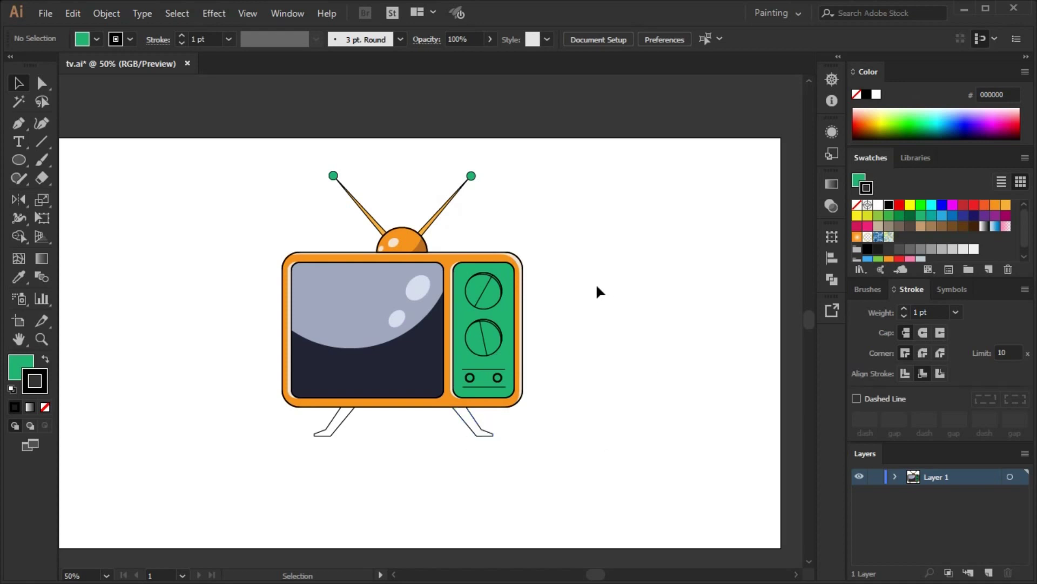
Fill both TV legs brown with a 3 pt outline
click(475, 429)
shift+click(334, 427)
click(19, 277)
click(378, 205)
key(v)
shift+click(346, 427)
right_click(481, 430)
click(623, 439)
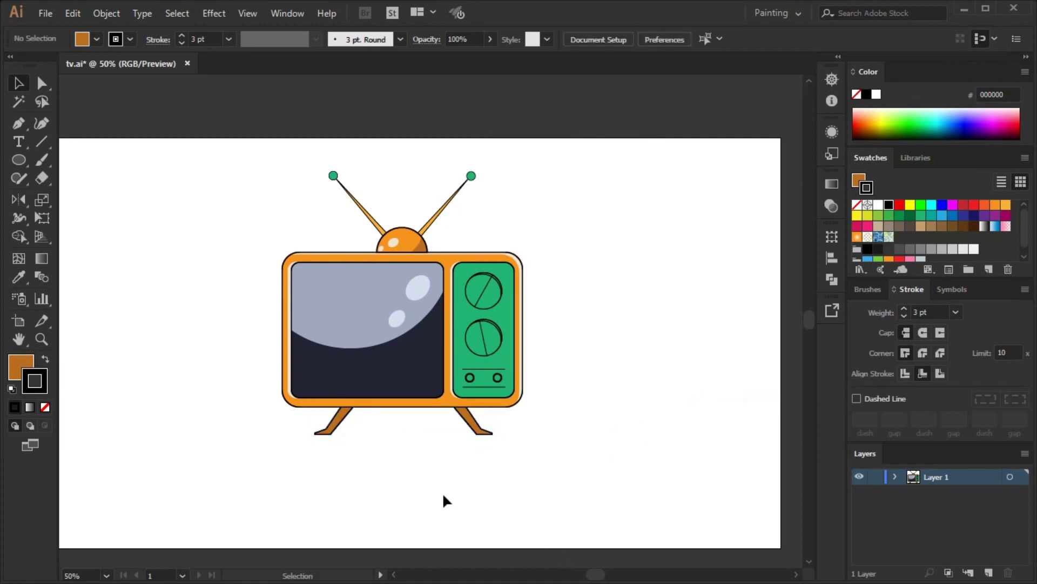
click(518, 262)
scroll(519, 271, up, 2)
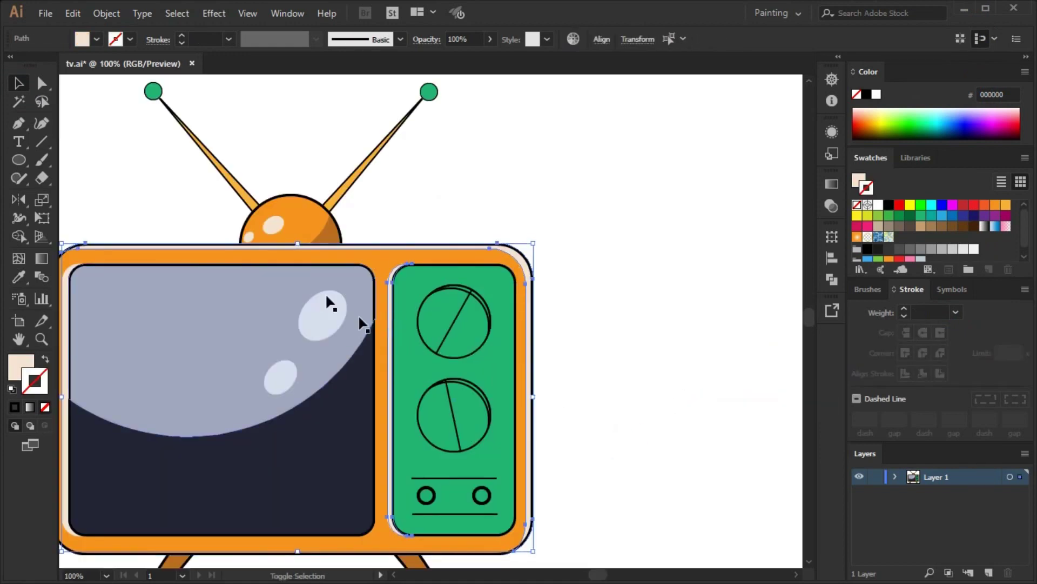
Recolour the cream inner outline of the body to a warmer peach shade
drag(85, 317, 219, 305)
click(132, 115)
click(208, 278)
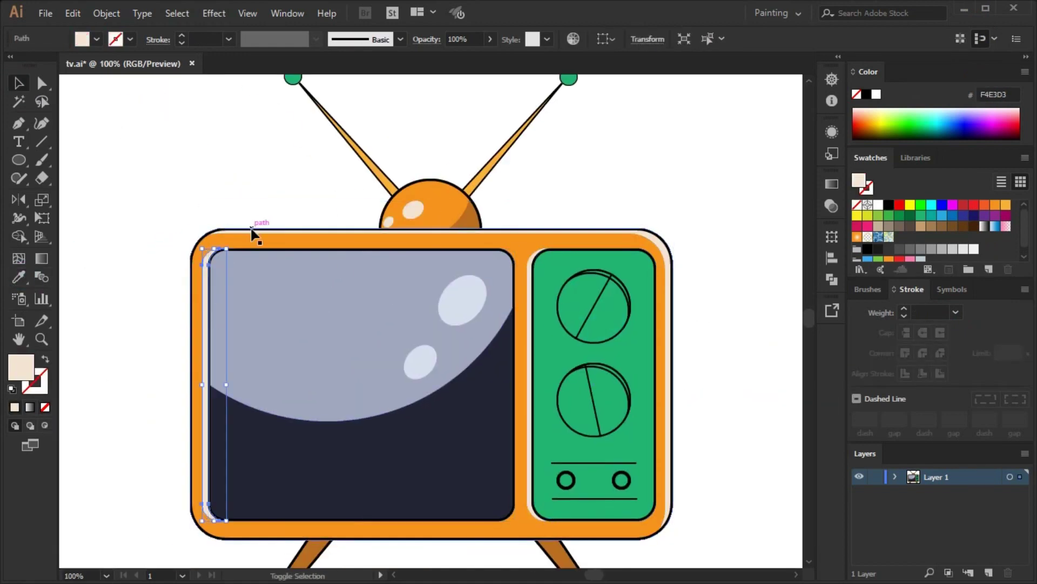
double_click(27, 376)
drag(366, 205, 399, 206)
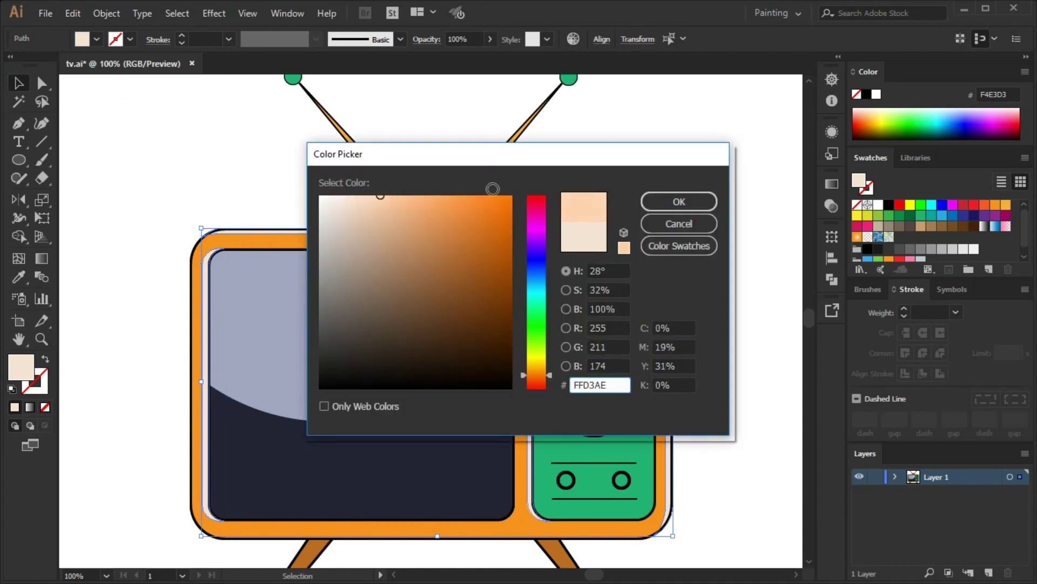
key(Return)
scroll(115, 255, down, 2)
scroll(398, 312, left, 2)
Change the TV body fill to the lighter orange FFB452
click(238, 324)
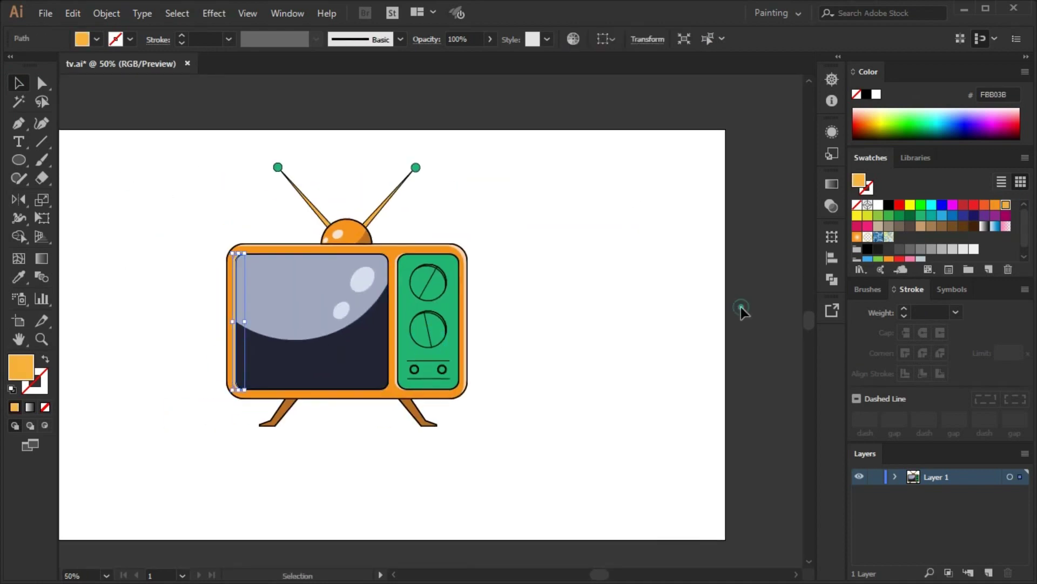
shift+click(394, 289)
scroll(327, 244, up, 2)
shift+click(465, 278)
key(ctrl+7)
scroll(704, 351, down, 1)
scroll(562, 343, down, 1)
scroll(585, 377, up, 2)
click(635, 281)
double_click(21, 367)
key(Return)
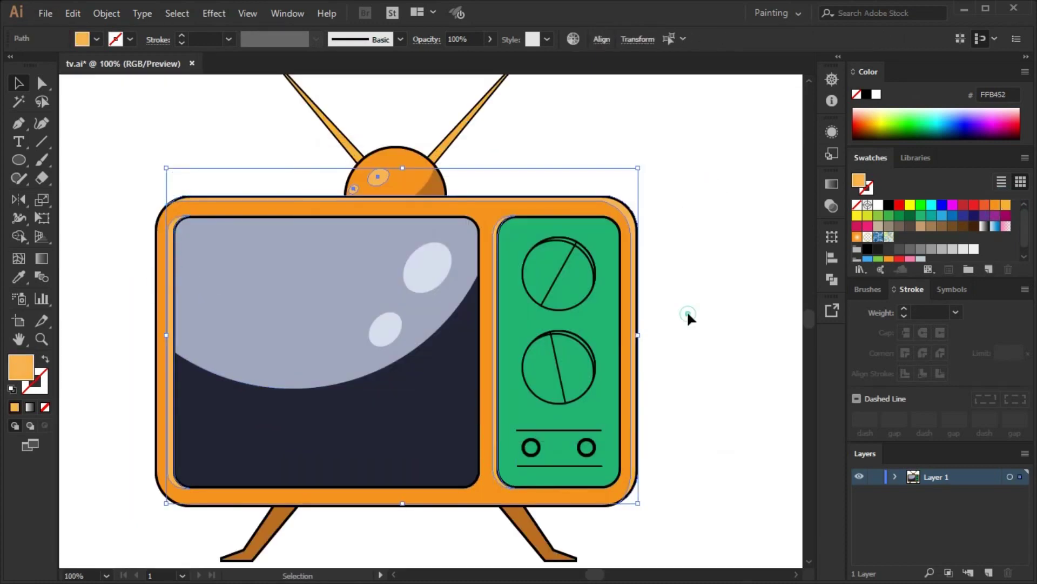
click(686, 310)
Fill both knob highlights with light green 57FFAF
scroll(523, 387, down, 1)
scroll(530, 371, up, 1)
click(535, 367)
shift+click(539, 286)
double_click(21, 367)
key(Return)
Fill both knobs with the dark brown swatch 603813
click(676, 365)
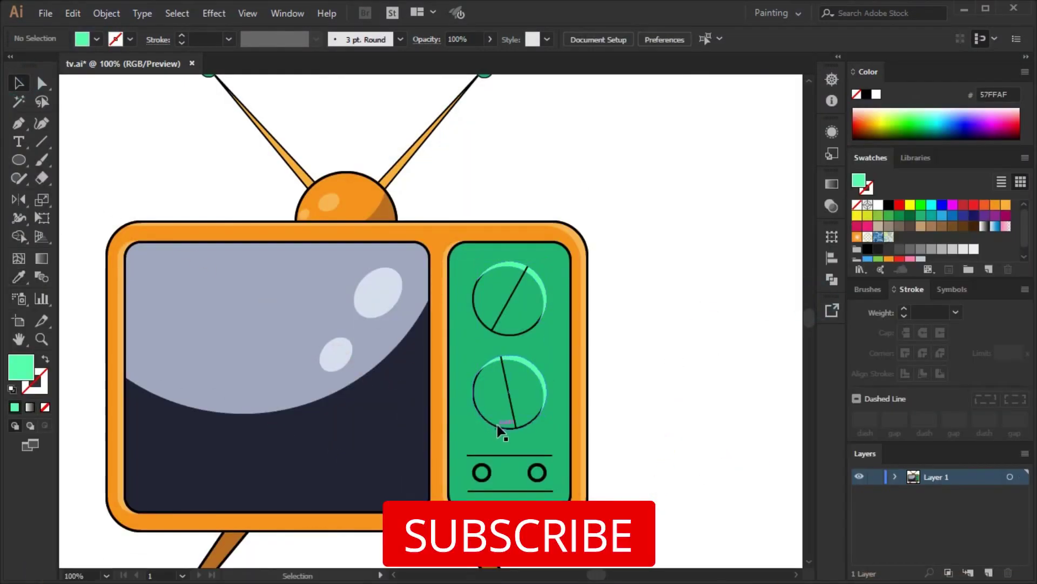
click(503, 428)
click(632, 342)
click(535, 327)
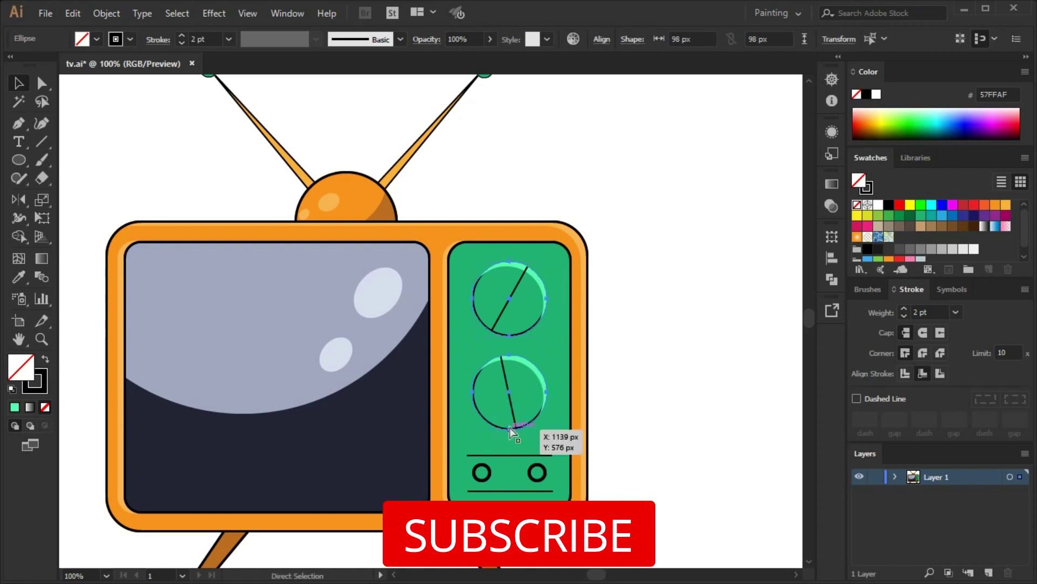
shift+click(511, 430)
click(959, 226)
click(886, 231)
Paste unfilled copies of the knobs in front and thicken their outlines
click(708, 281)
click(524, 324)
shift+click(511, 389)
click(72, 13)
click(120, 90)
click(72, 13)
click(121, 148)
click(857, 205)
click(528, 413)
shift+click(530, 299)
click(956, 312)
click(975, 47)
Set the panel's bottom lines to a 3 pt stroke and zoom out to the artboard
drag(595, 537, 464, 448)
click(956, 312)
click(975, 29)
click(511, 459)
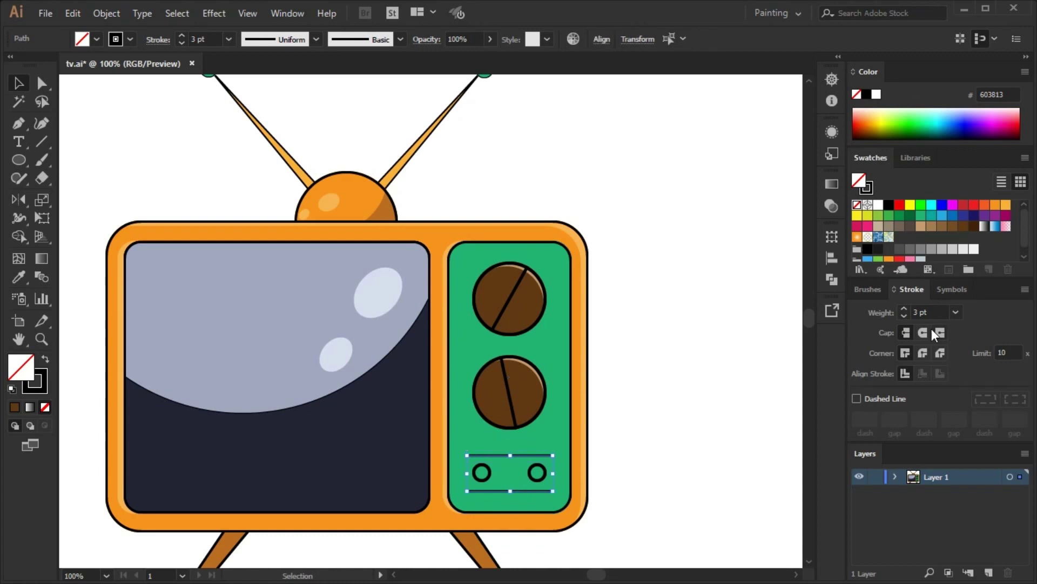
click(680, 388)
scroll(679, 388, down, 2)
key(ctrl+a)
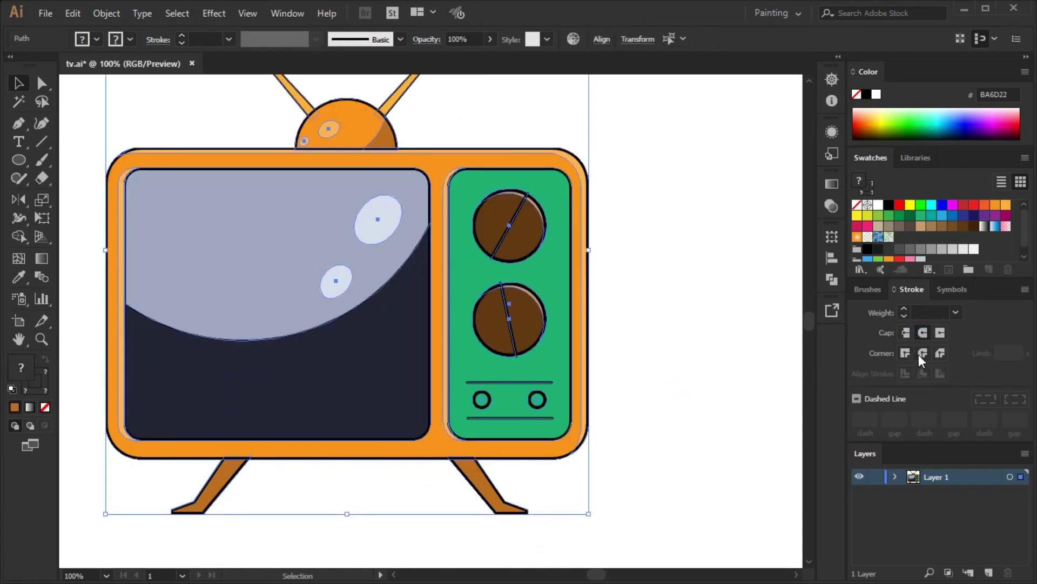
click(626, 448)
key(ctrl+minus)
drag(649, 359, 545, 359)
Fill the two small panel circles and both legs dark brown (603813)
click(602, 339)
click(358, 413)
key(i)
click(500, 276)
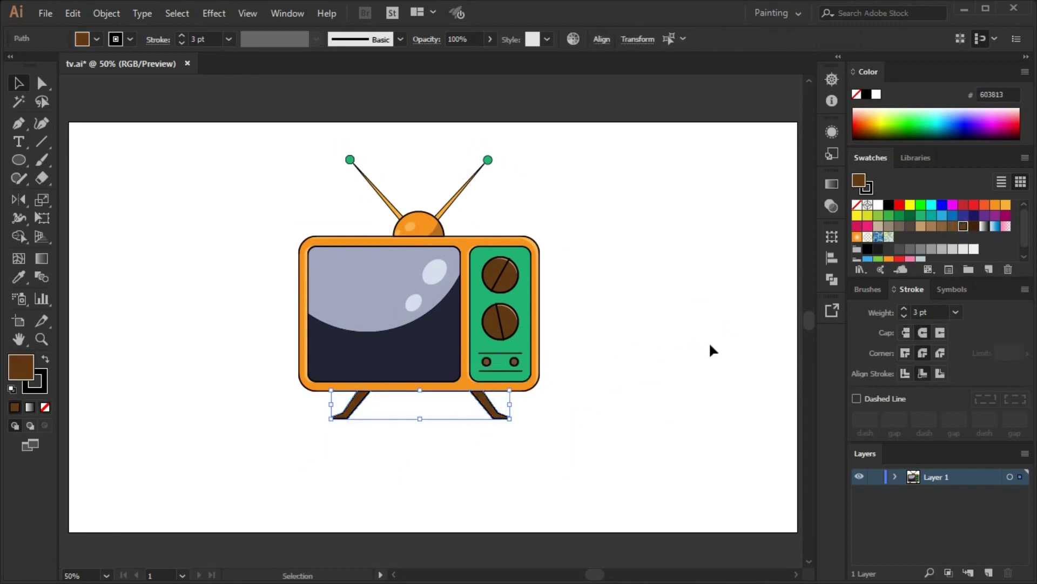
key(v)
click(532, 437)
Draw four horizontal ground lines beneath the TV with the Pen tool
click(263, 419)
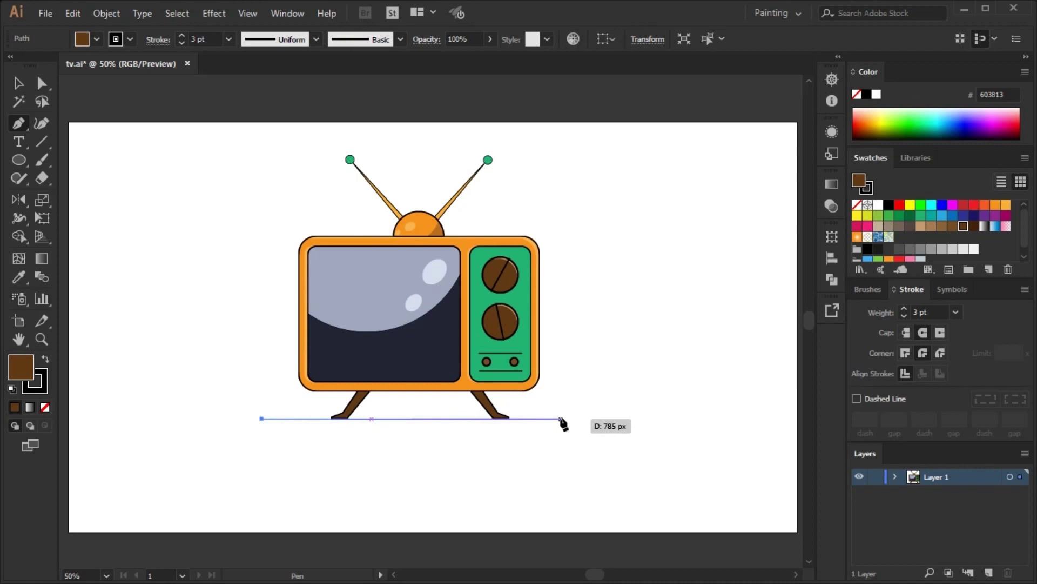
click(552, 419)
click(576, 419)
click(634, 419)
click(647, 419)
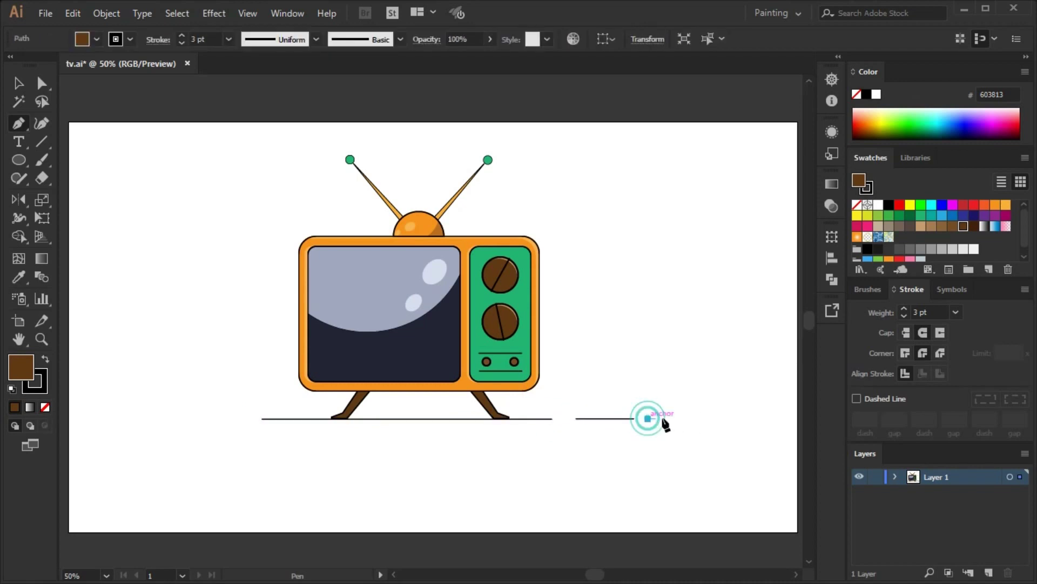
click(249, 419)
click(184, 419)
Set the stroke weight of all four ground lines to 5 pt
key(v)
drag(696, 437, 173, 413)
click(955, 312)
click(967, 61)
click(102, 516)
Add a new layer positioned beneath Layer 1
click(988, 572)
drag(936, 477, 936, 500)
drag(19, 160, 108, 177)
click(22, 162)
click(94, 160)
Create a 1920 × 1080 px brown rectangle from the artboard's top-left corner
click(69, 122)
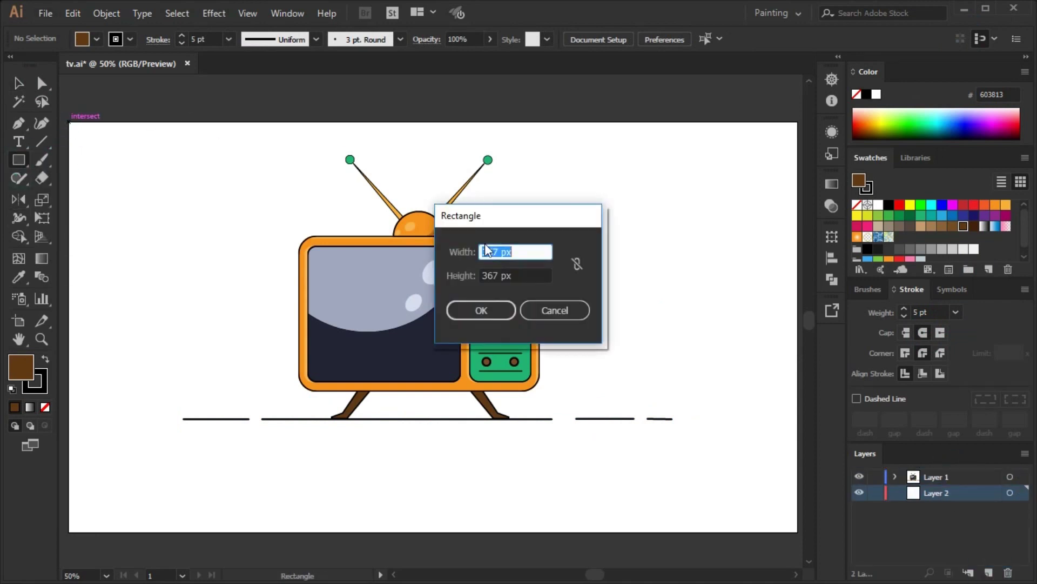
key(Tab)
text(1080)
click(493, 316)
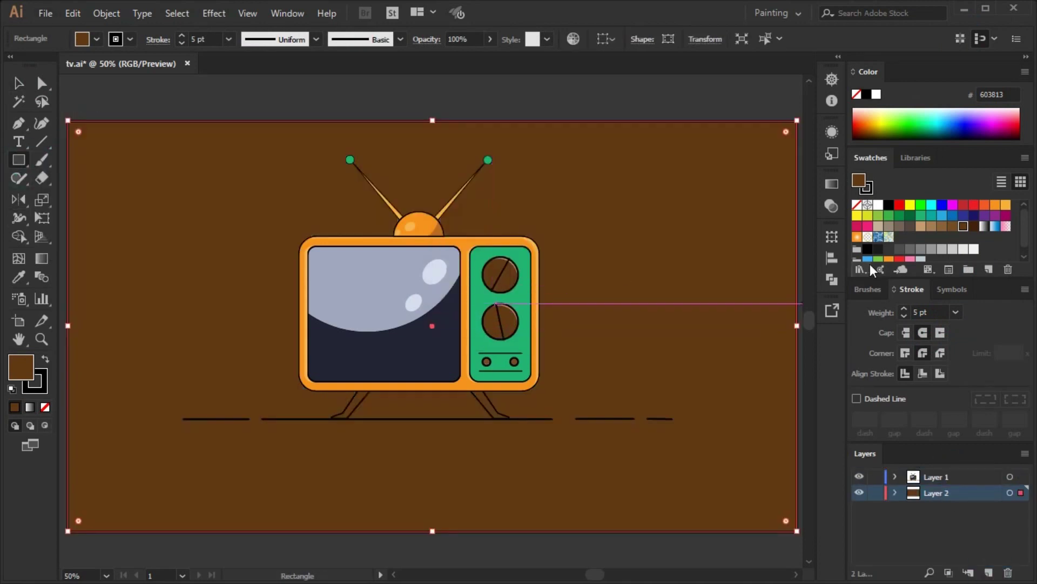